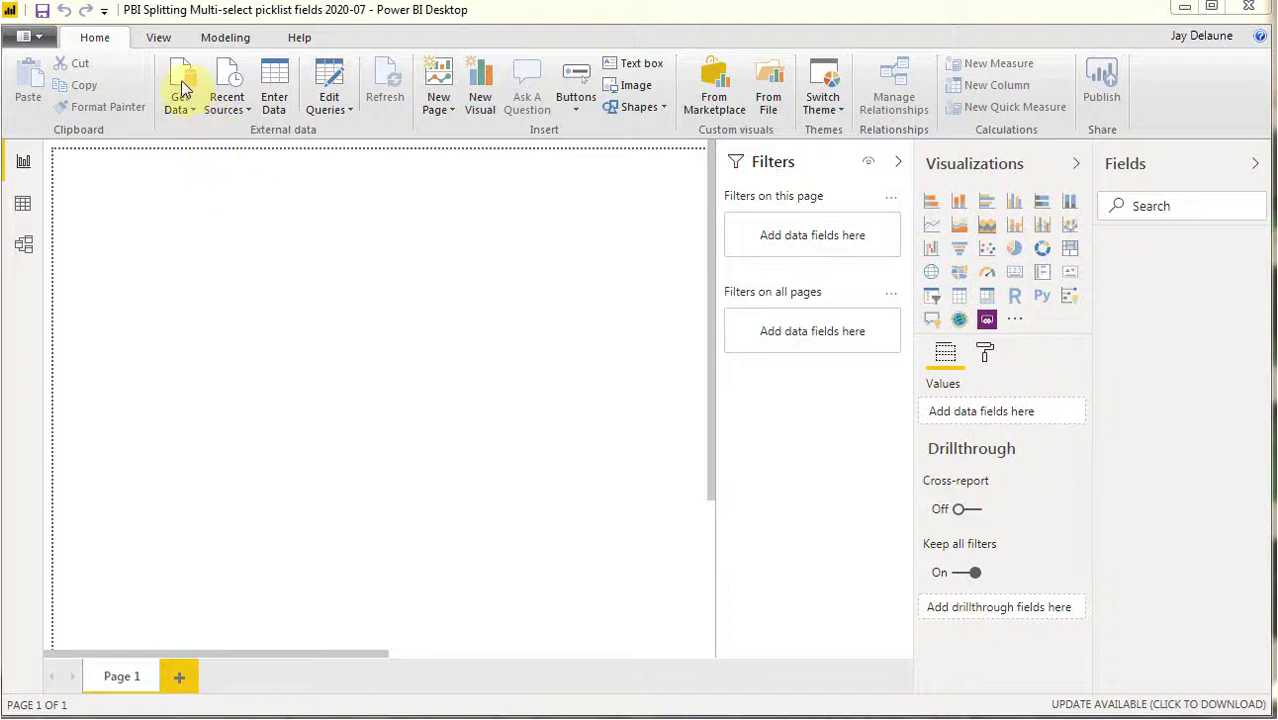
- Start a Get Data import with the Excel workbook connector to bring up the file browser
click(181, 88)
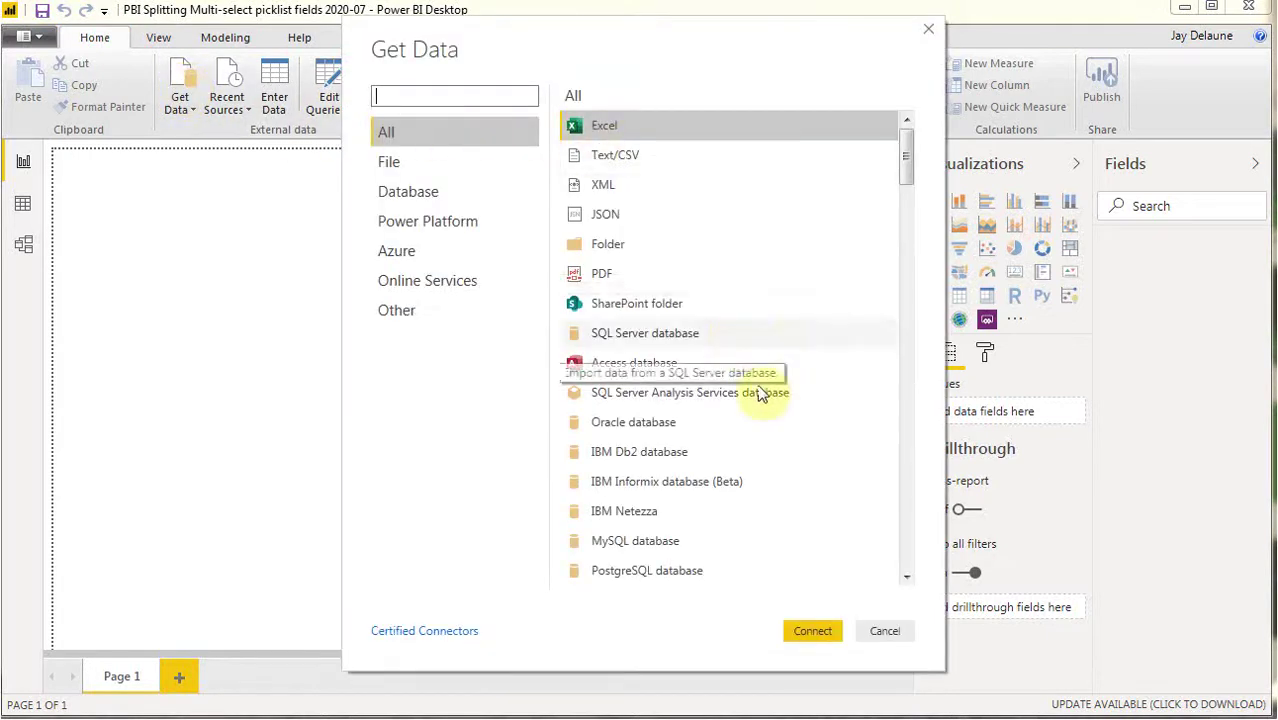
click(815, 636)
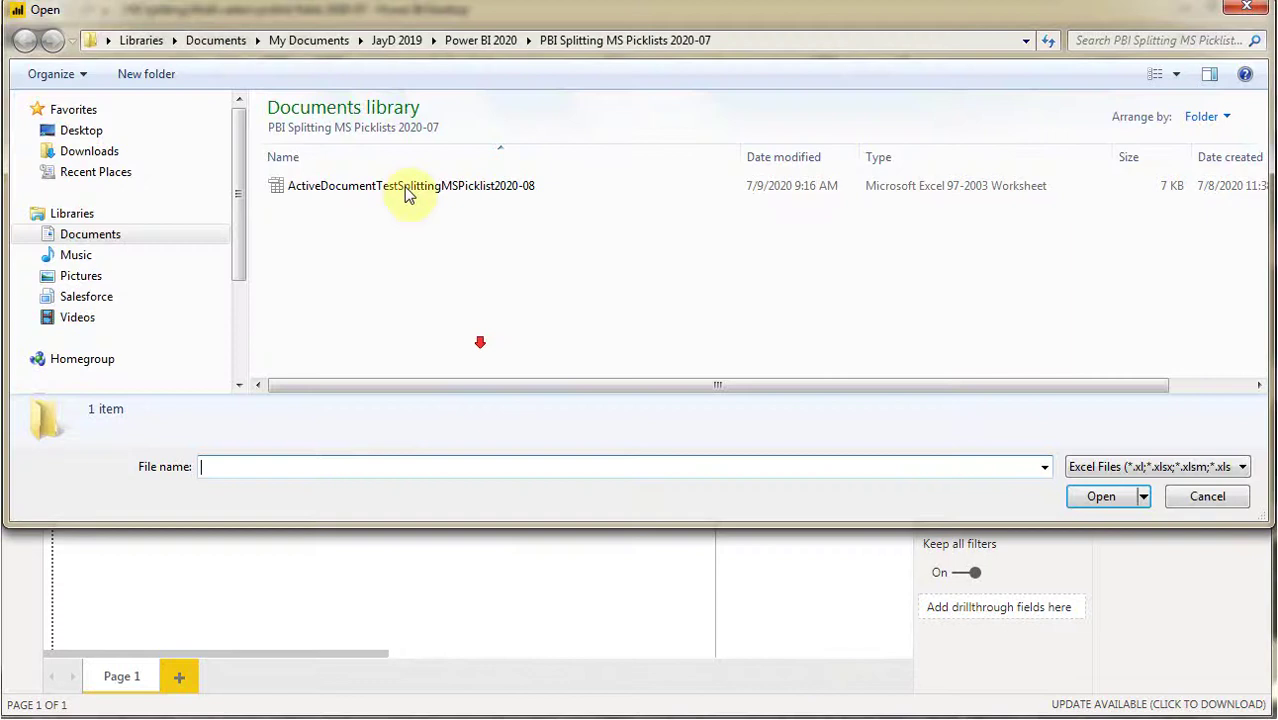
- Open the picklist workbook and load its Client Details sheet into Power Query Editor
click(403, 190)
double_click(400, 190)
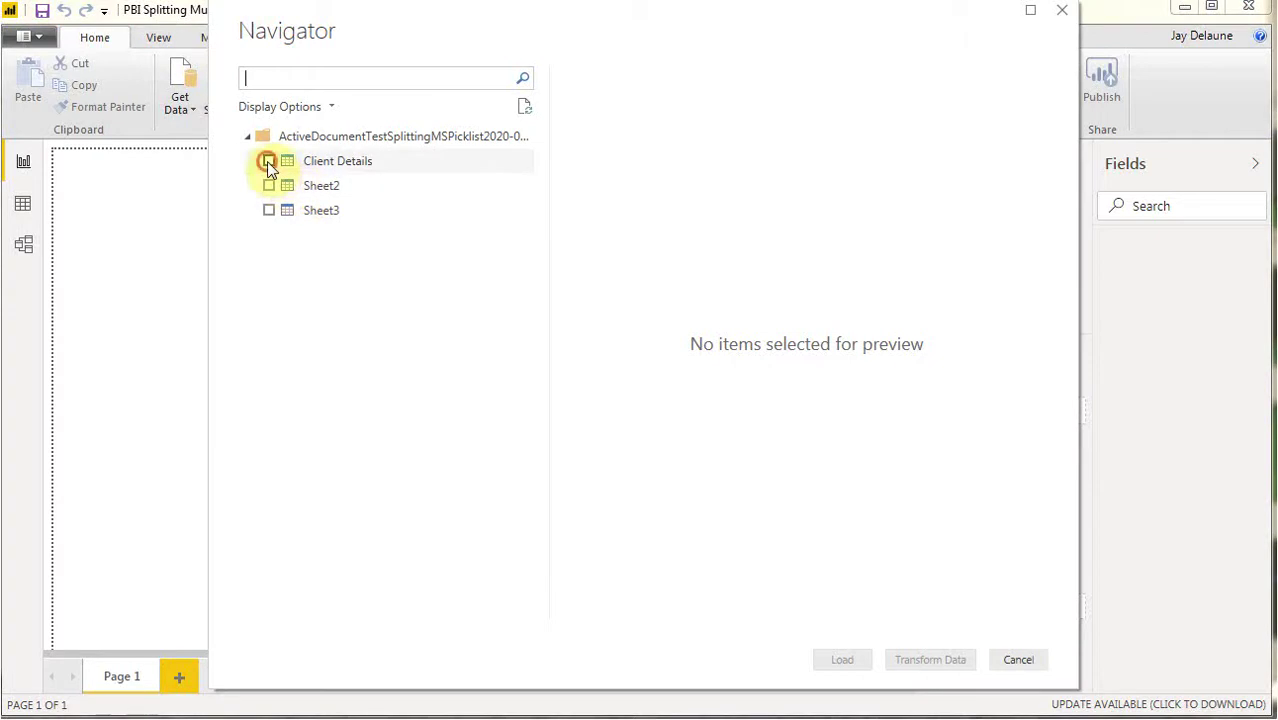
click(268, 161)
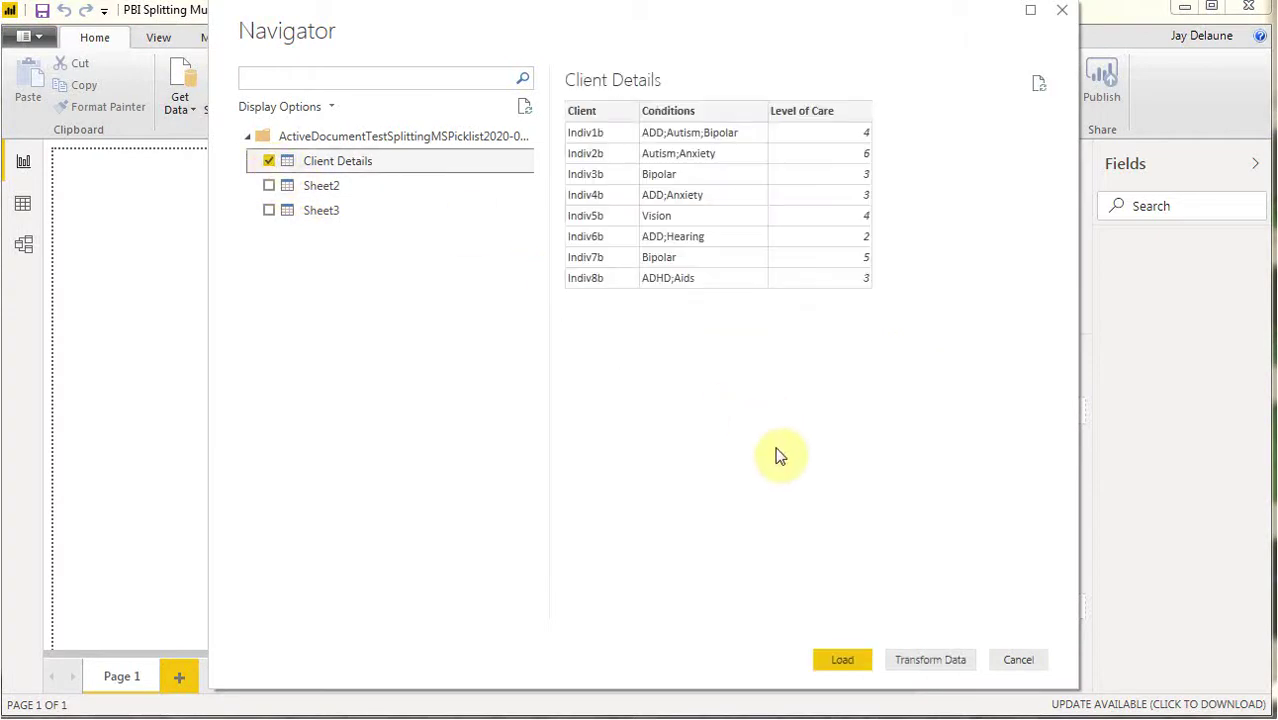
click(942, 661)
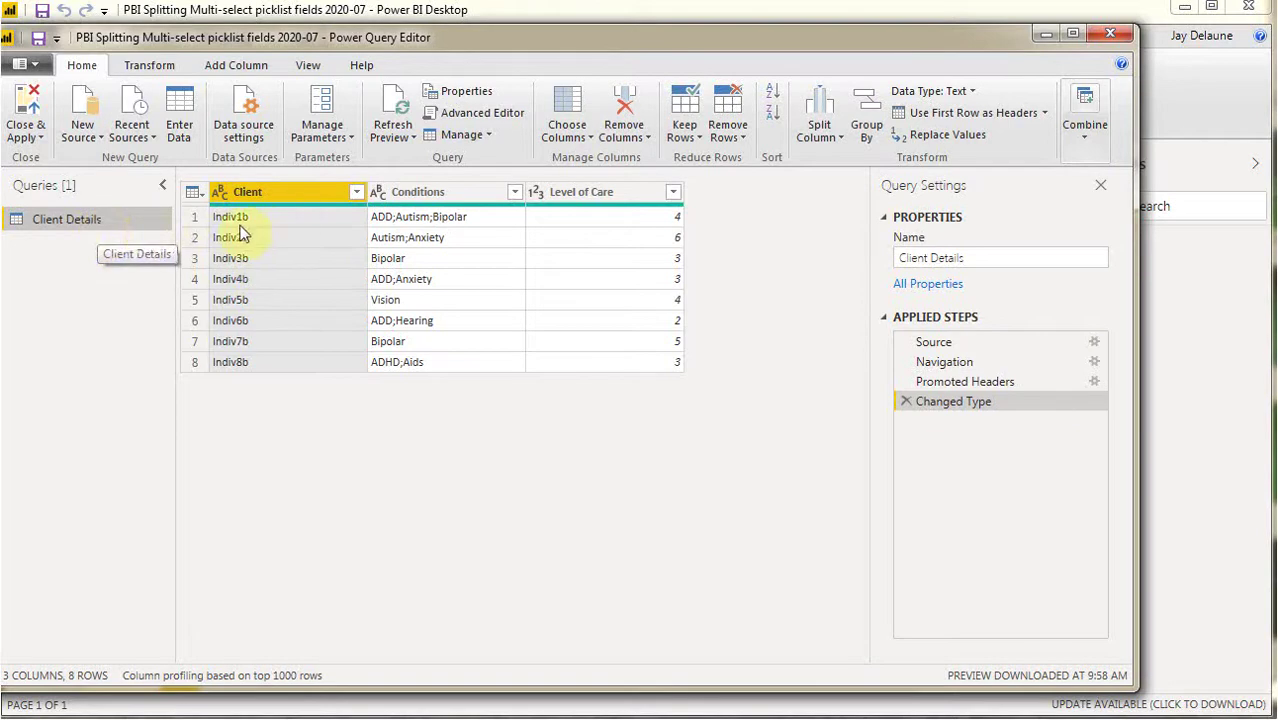
- Duplicate the Client Details query and rename the copy 'Condition Details'
right_click(139, 219)
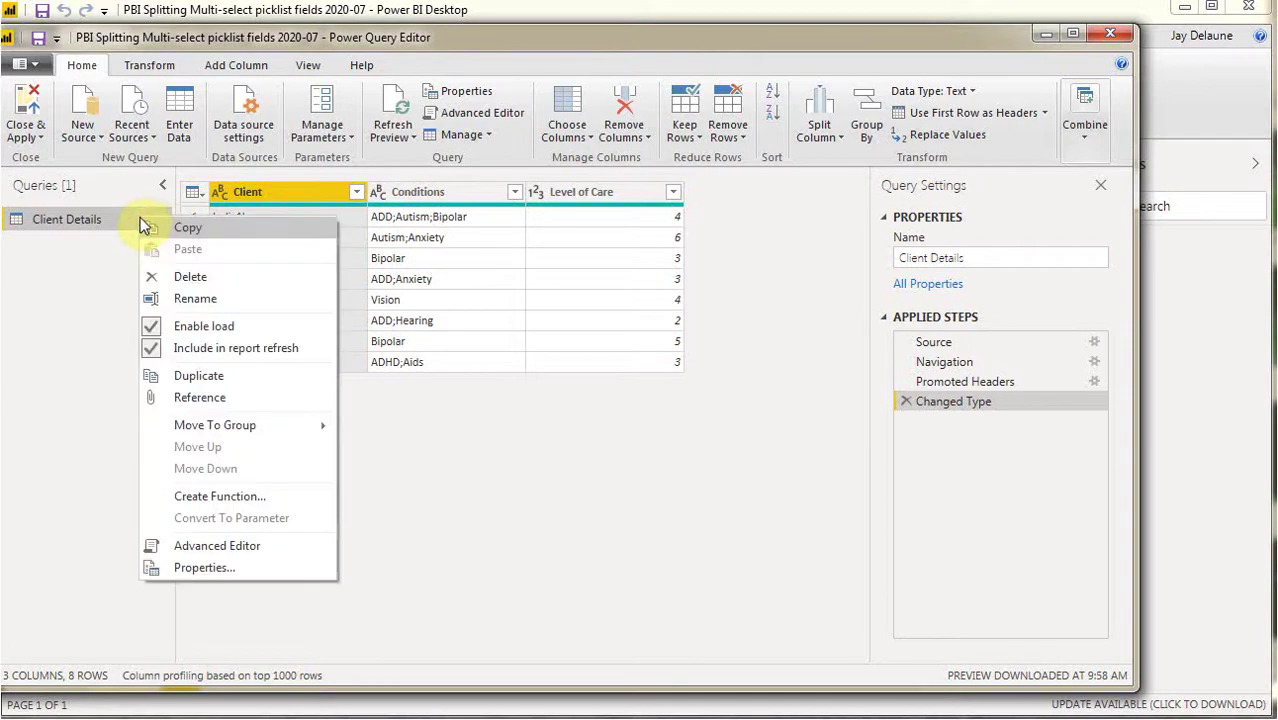
click(230, 385)
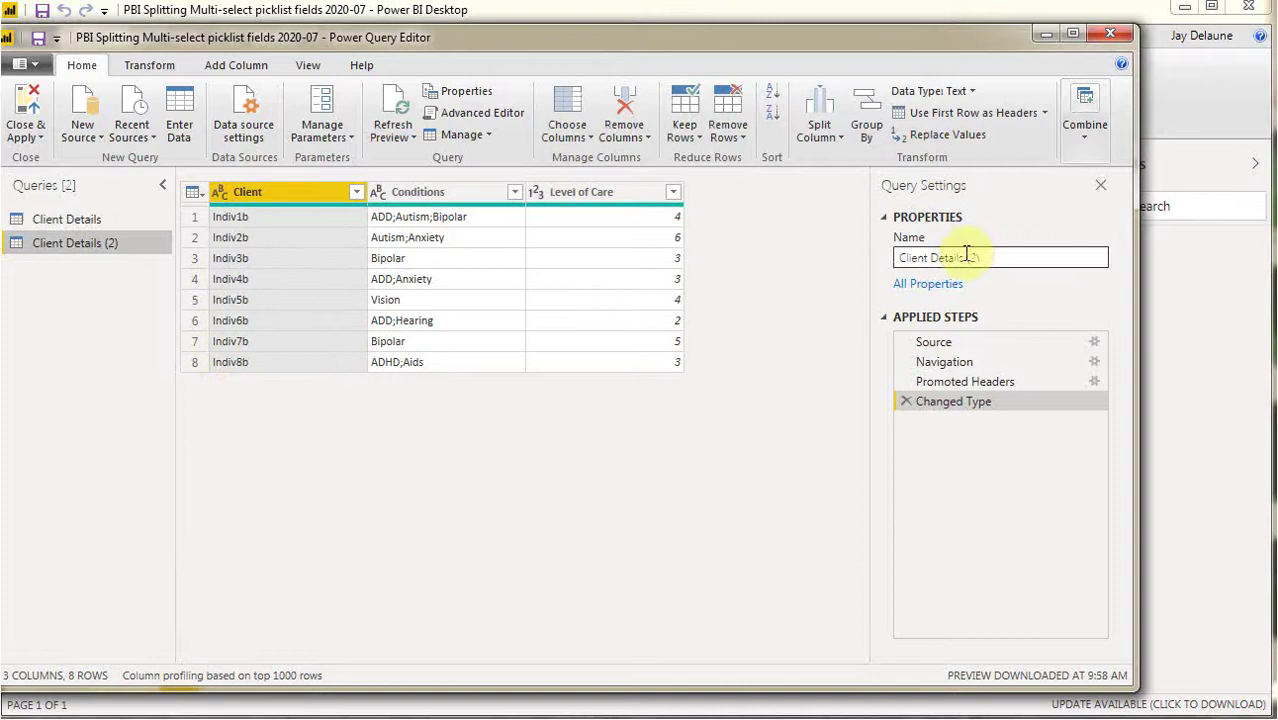
drag(985, 258, 860, 262)
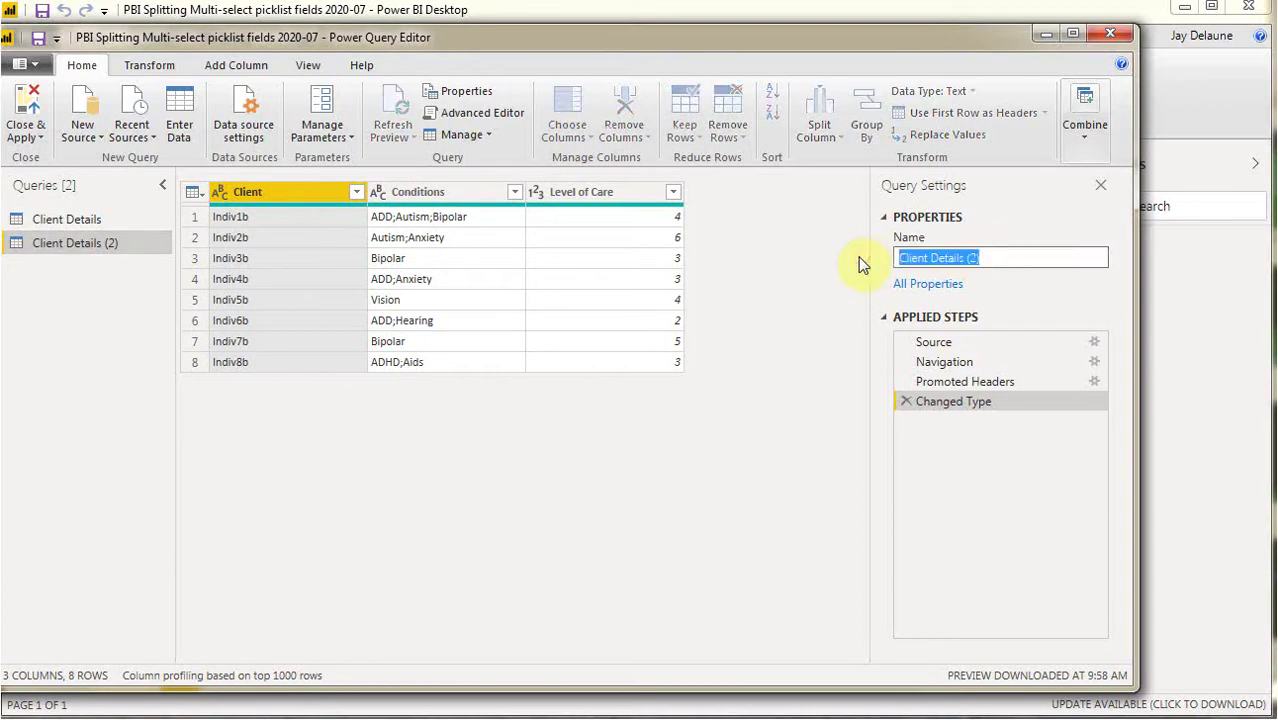
text(Condition)
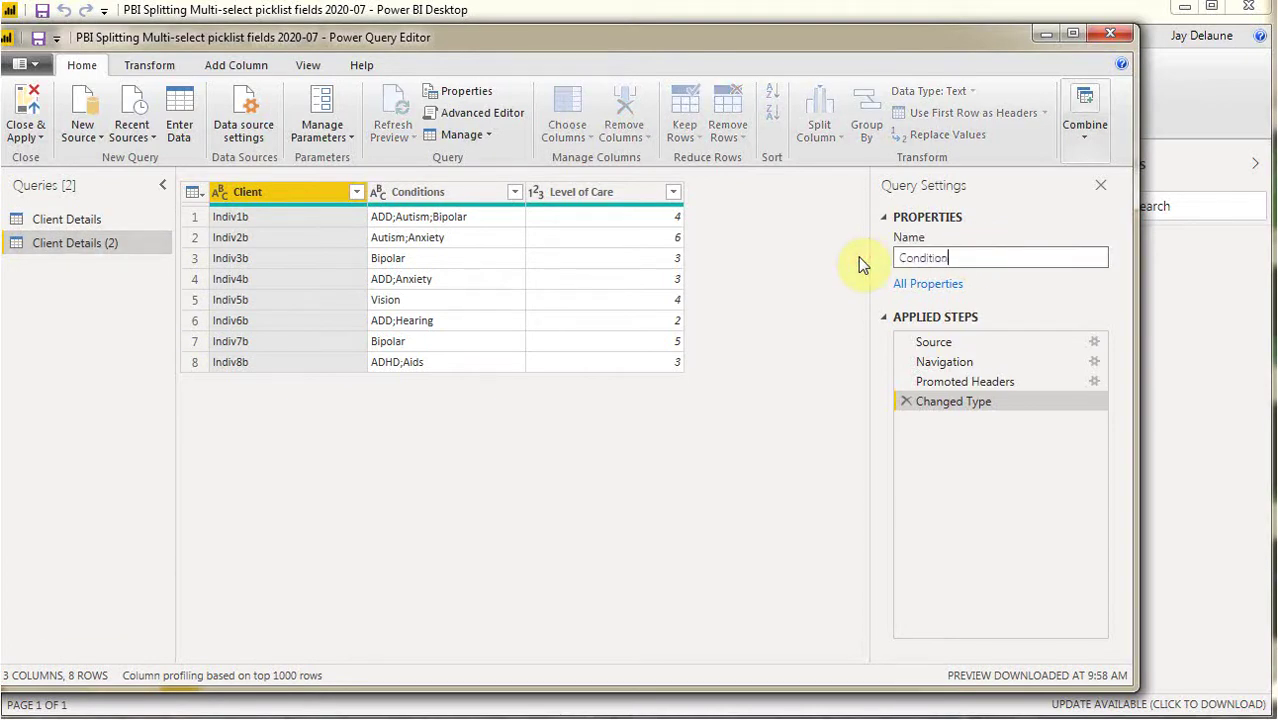
text( Details)
click(805, 268)
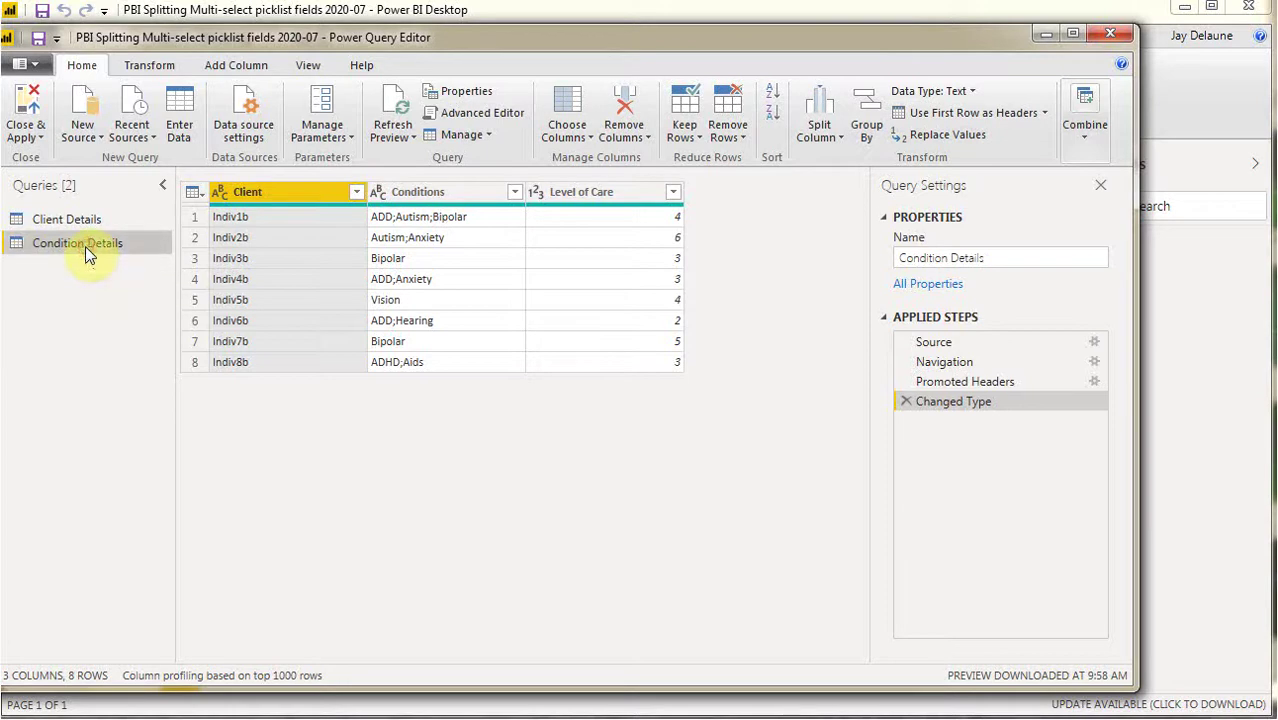
- Split the Conditions column by Semicolon into rows, using the advanced Rows option
click(462, 191)
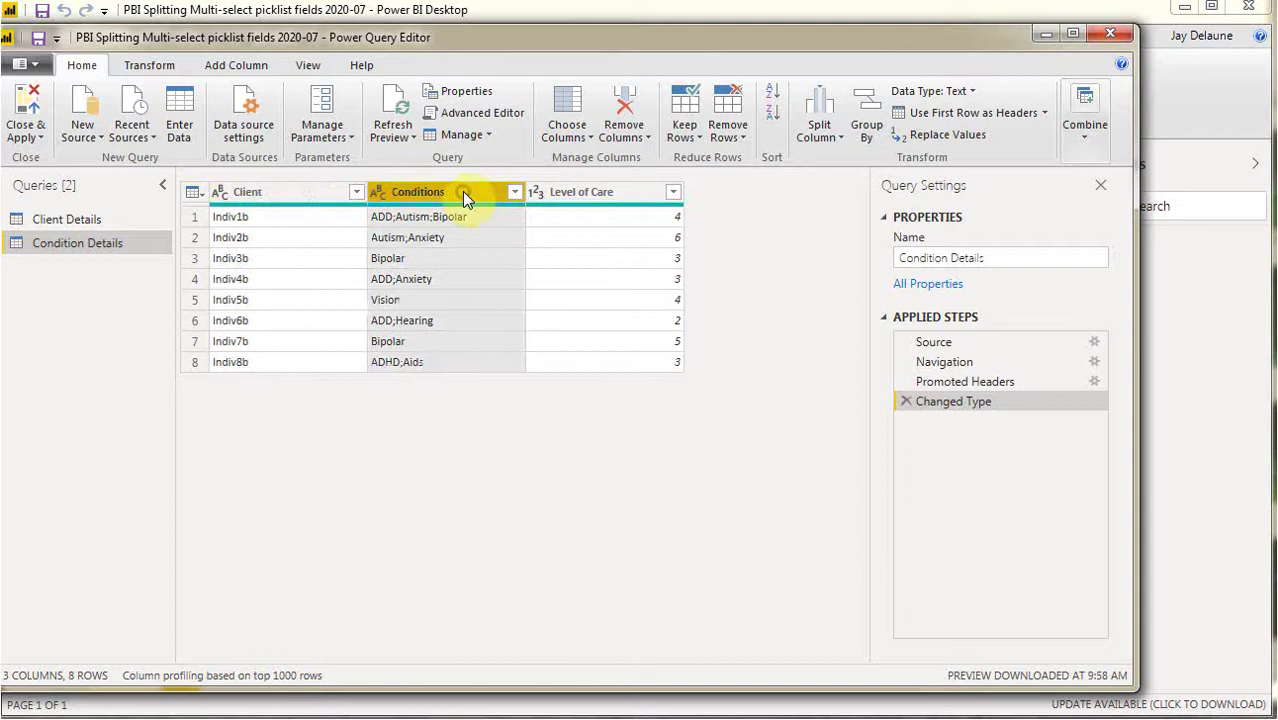
click(820, 122)
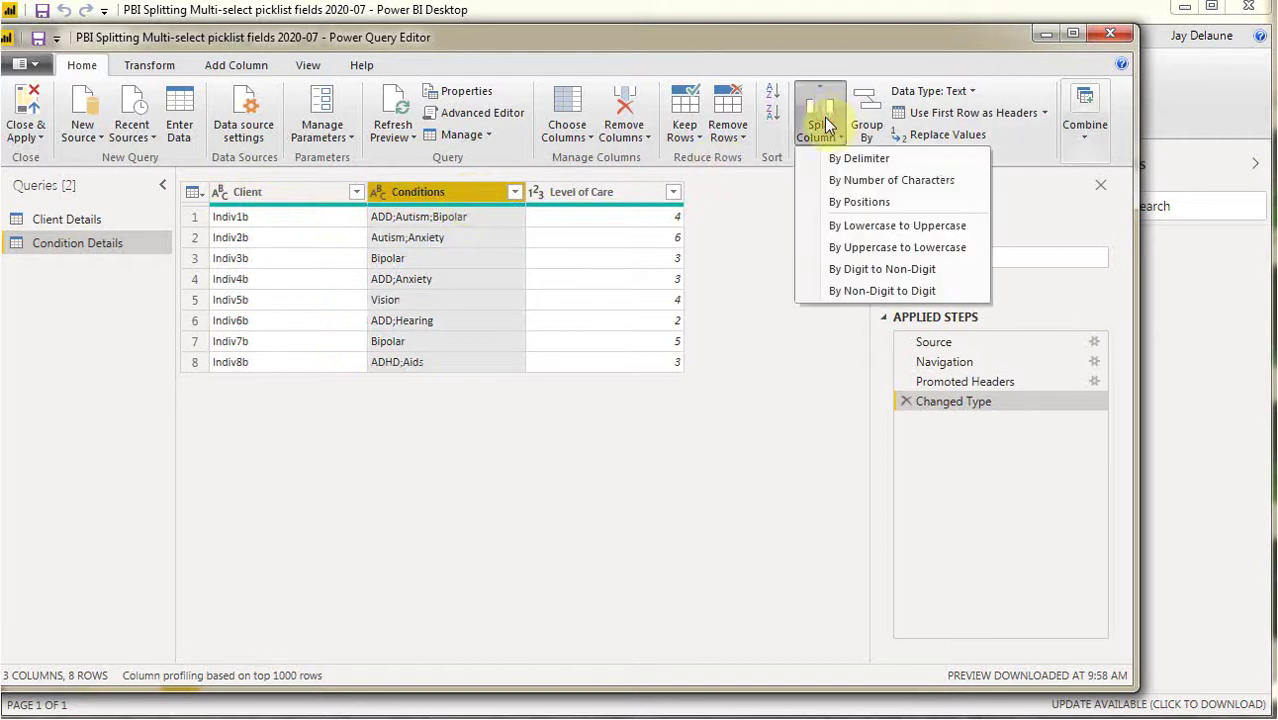
click(857, 162)
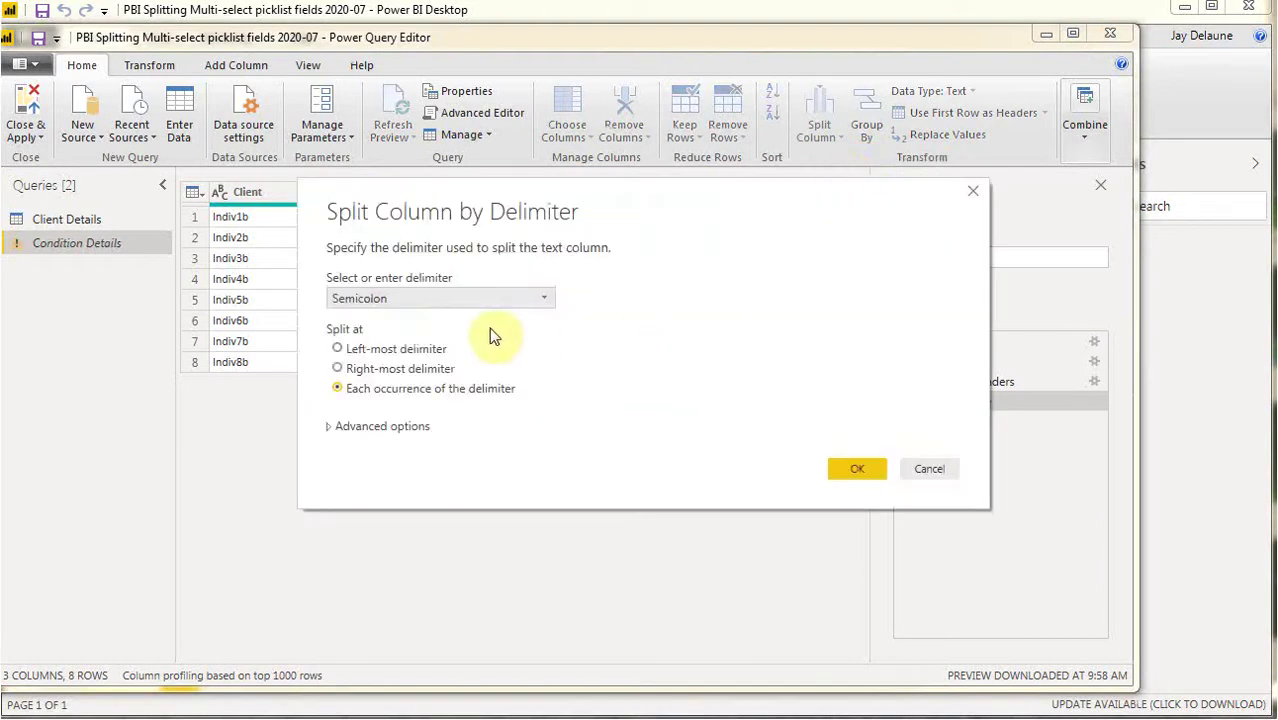
click(329, 427)
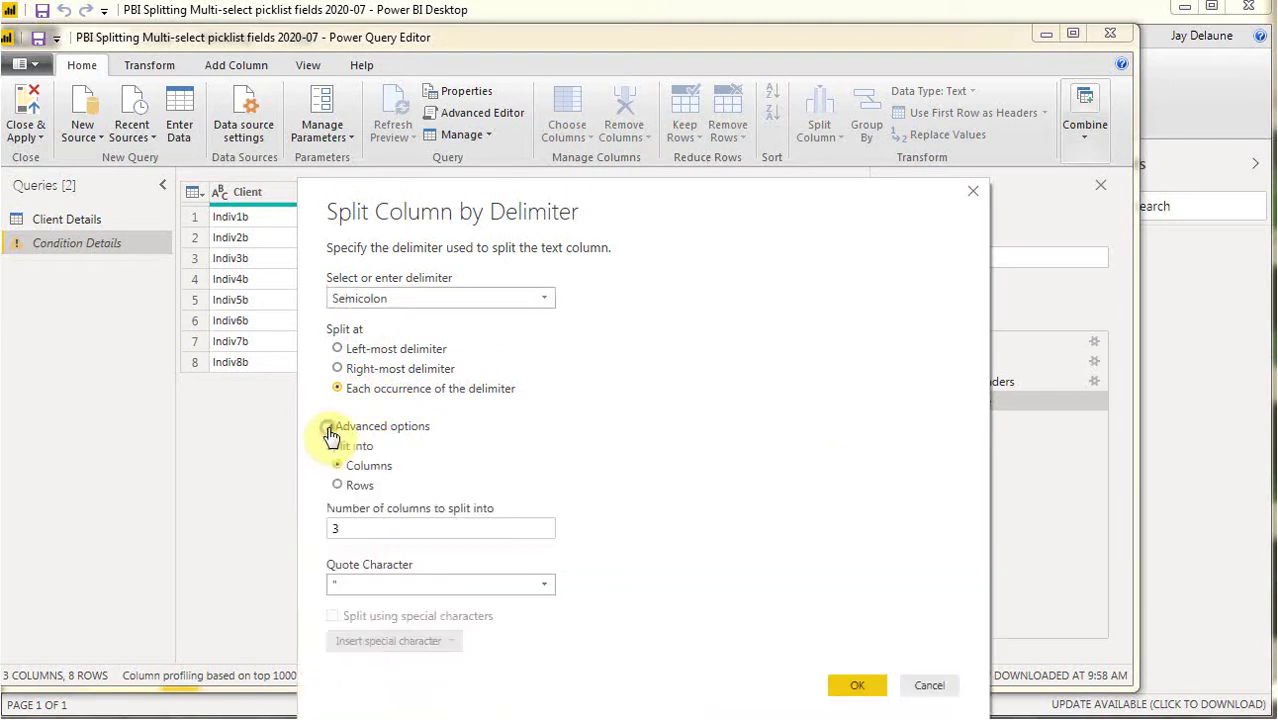
click(338, 486)
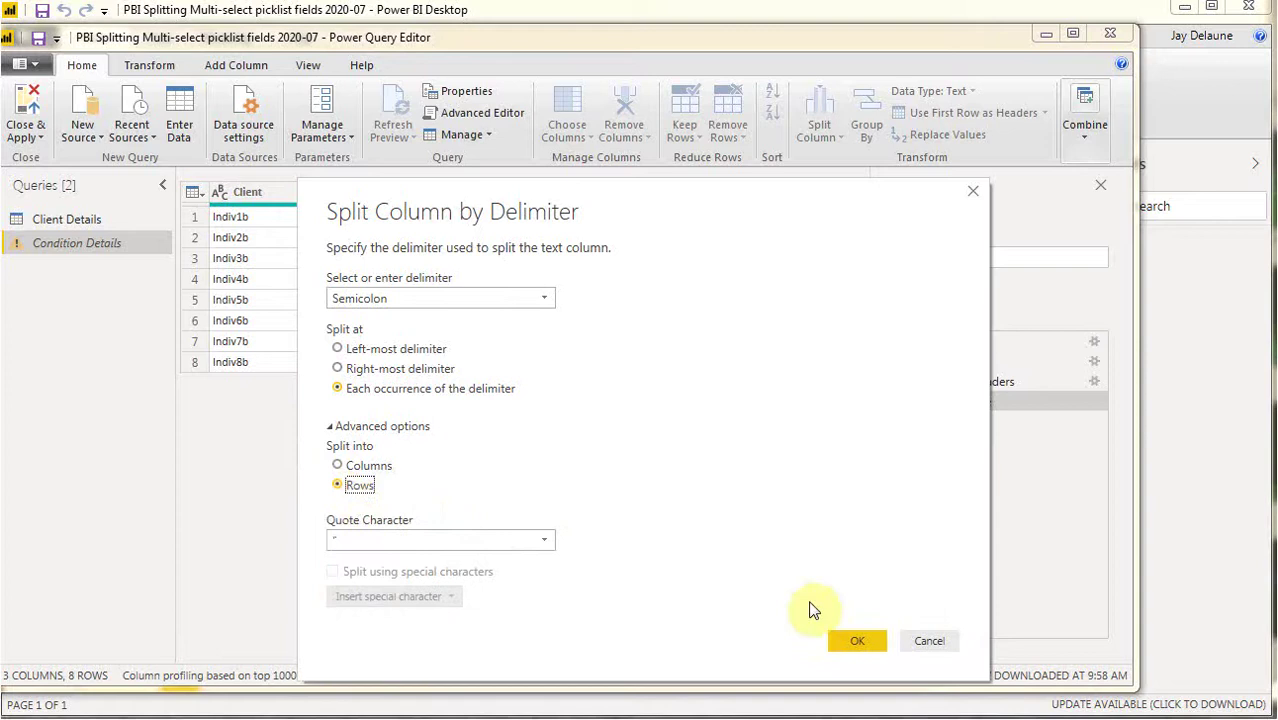
click(859, 642)
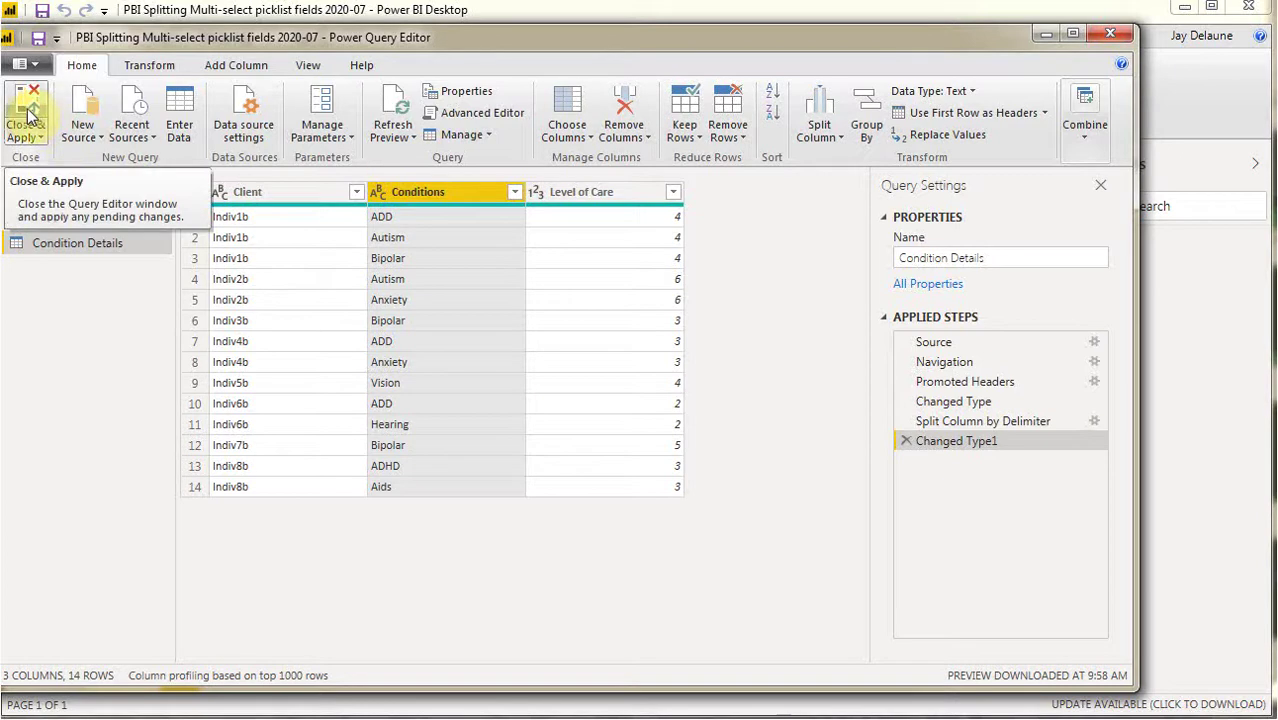
- Close & Apply the queries, check both tables in Data view, then return to Report view
click(27, 115)
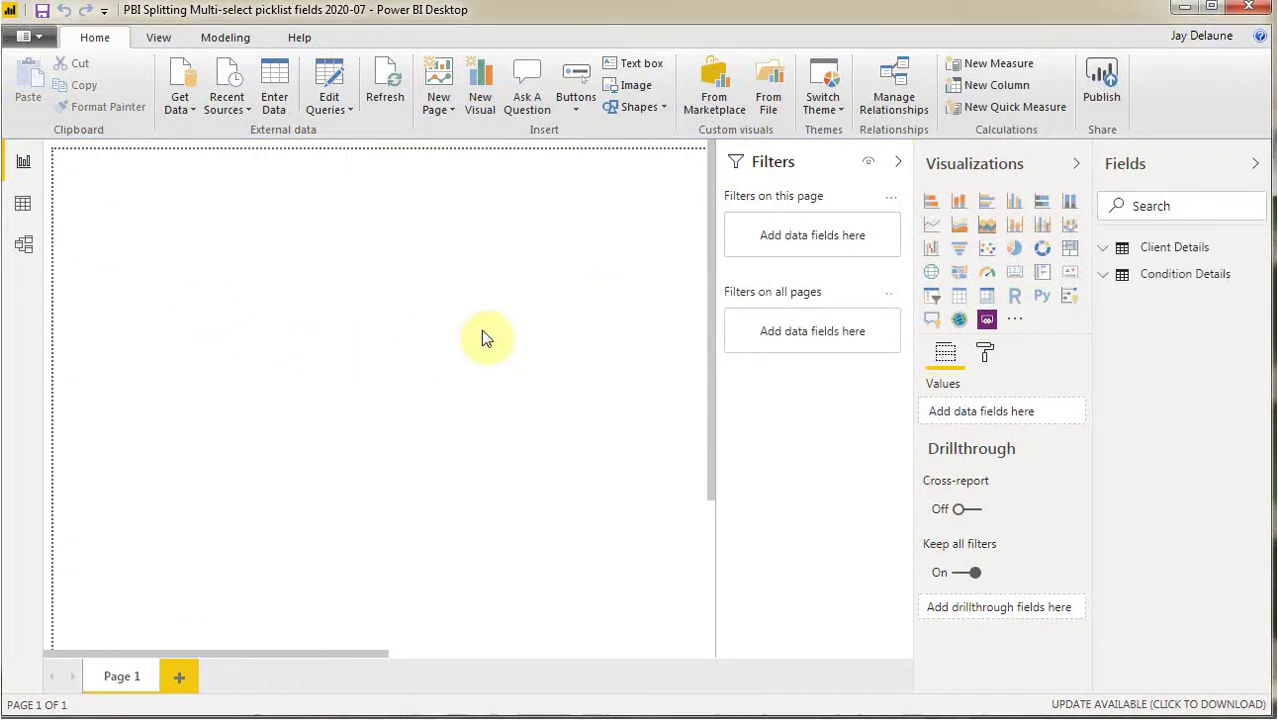
click(24, 204)
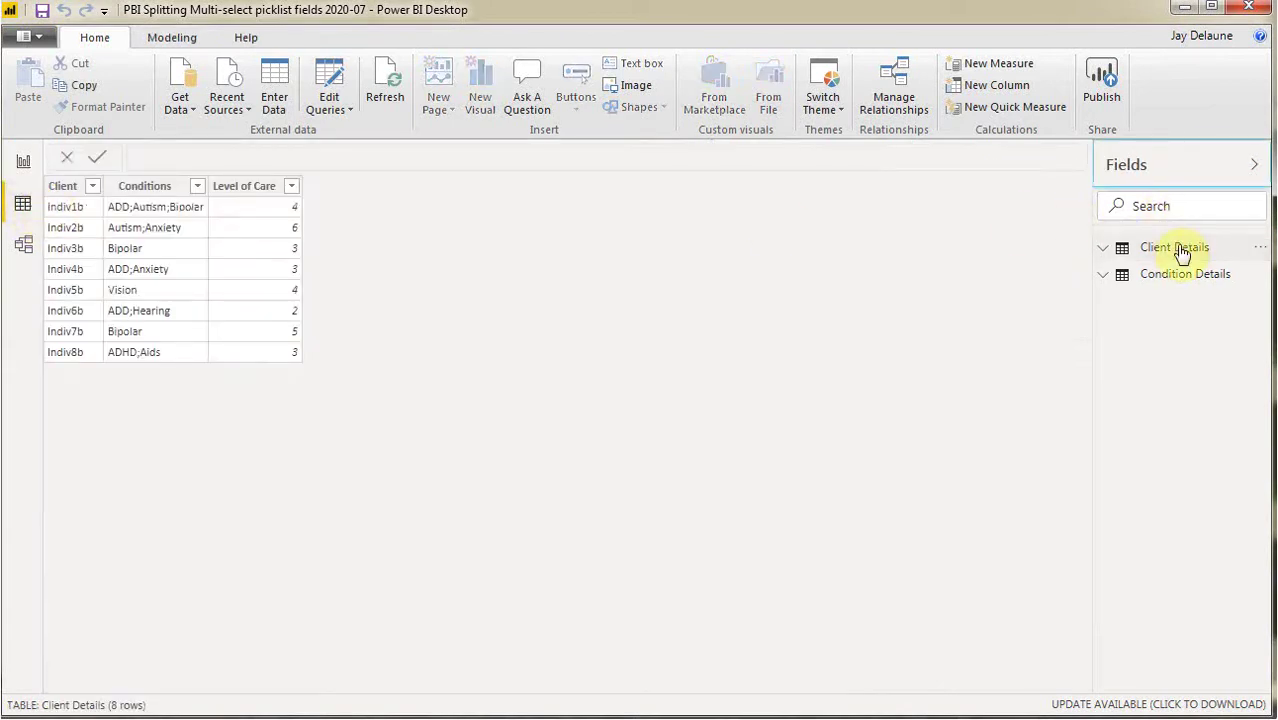
click(1183, 252)
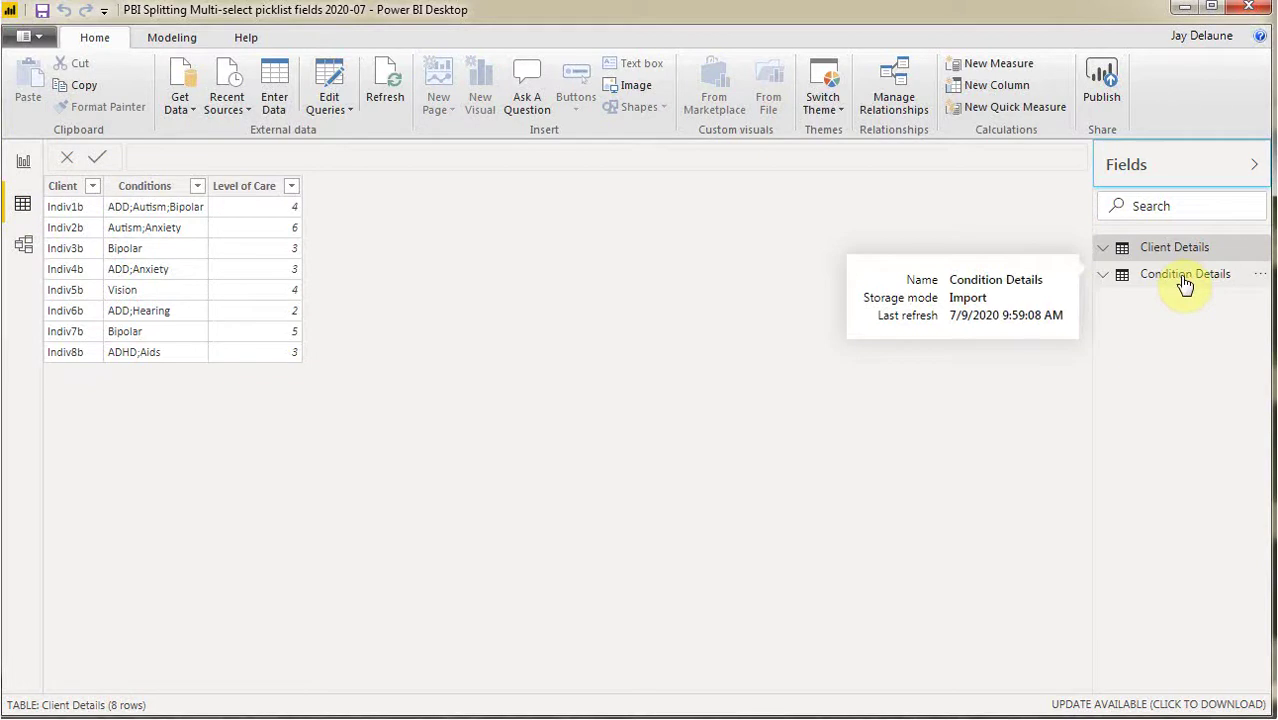
click(1184, 276)
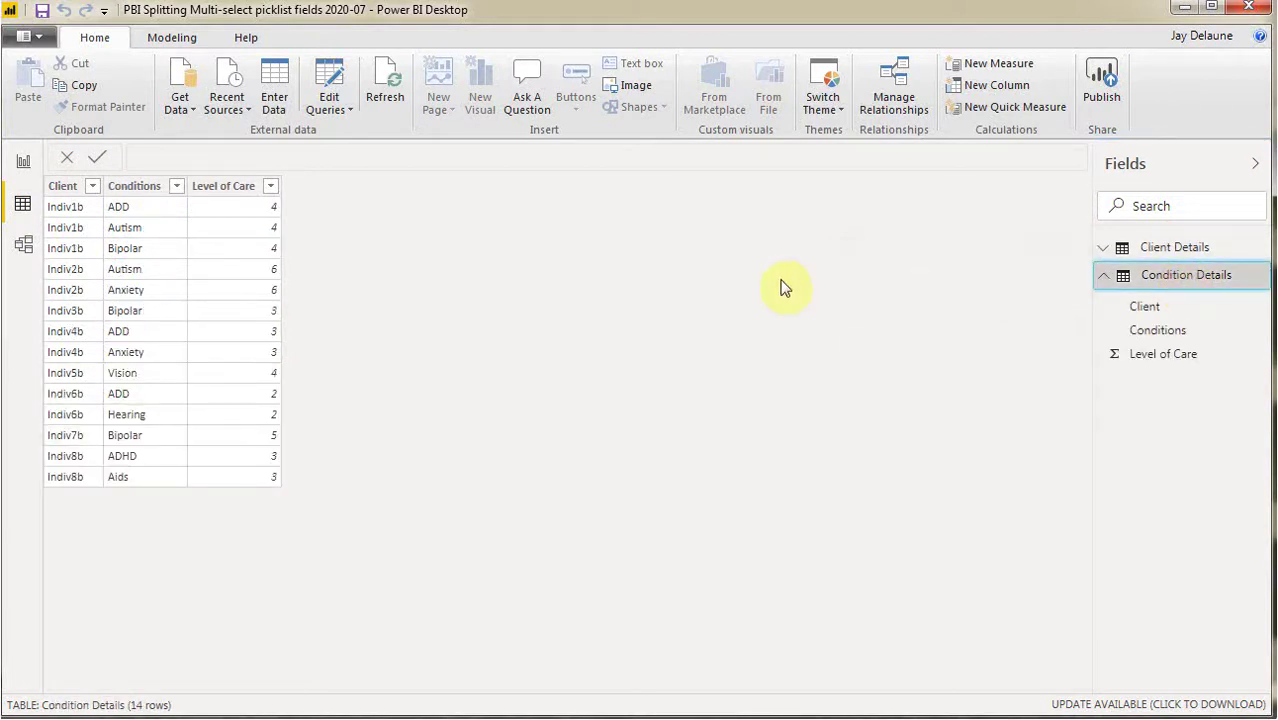
click(22, 166)
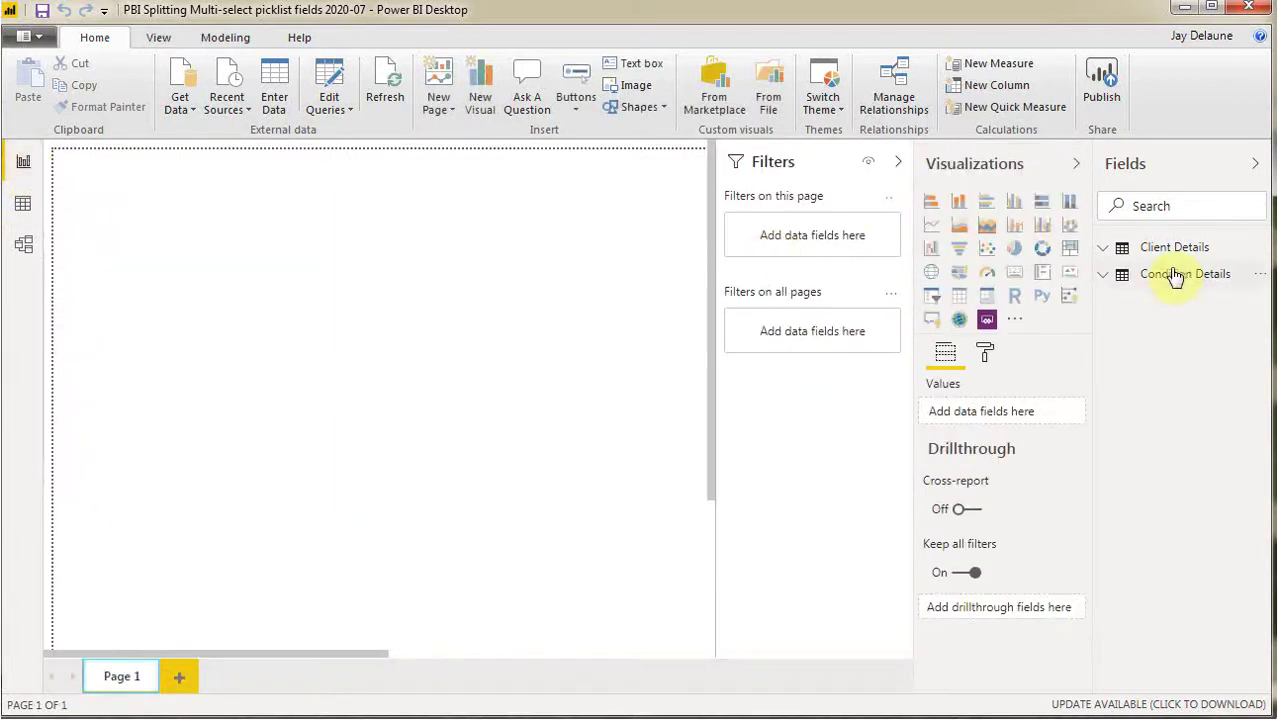
- Add a table visual with Condition Details' Conditions field three times, and widen it
click(958, 298)
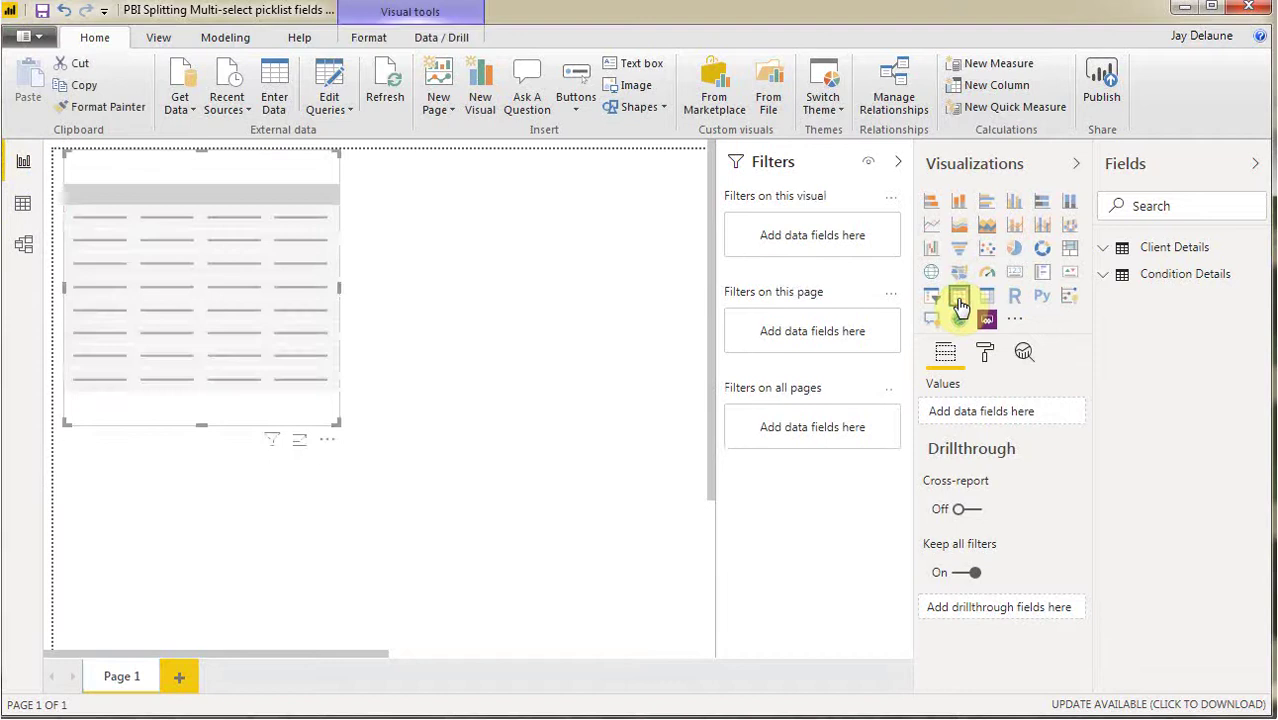
click(1203, 283)
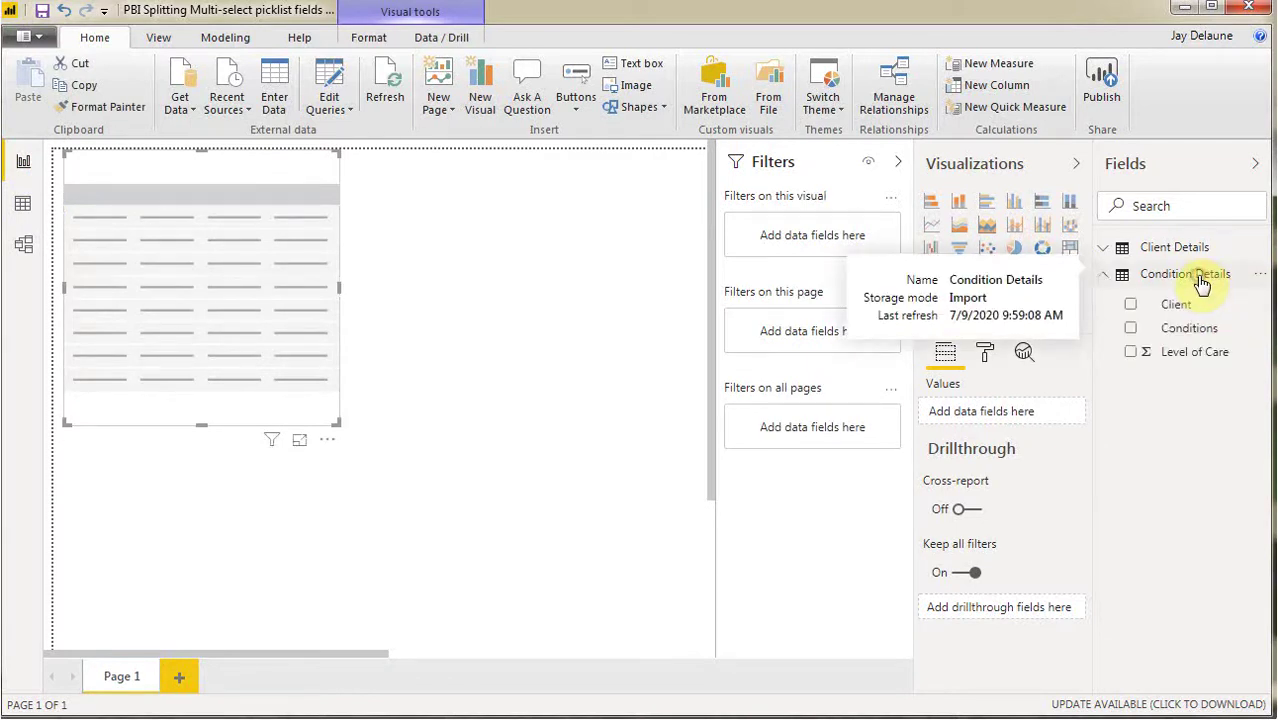
click(1131, 330)
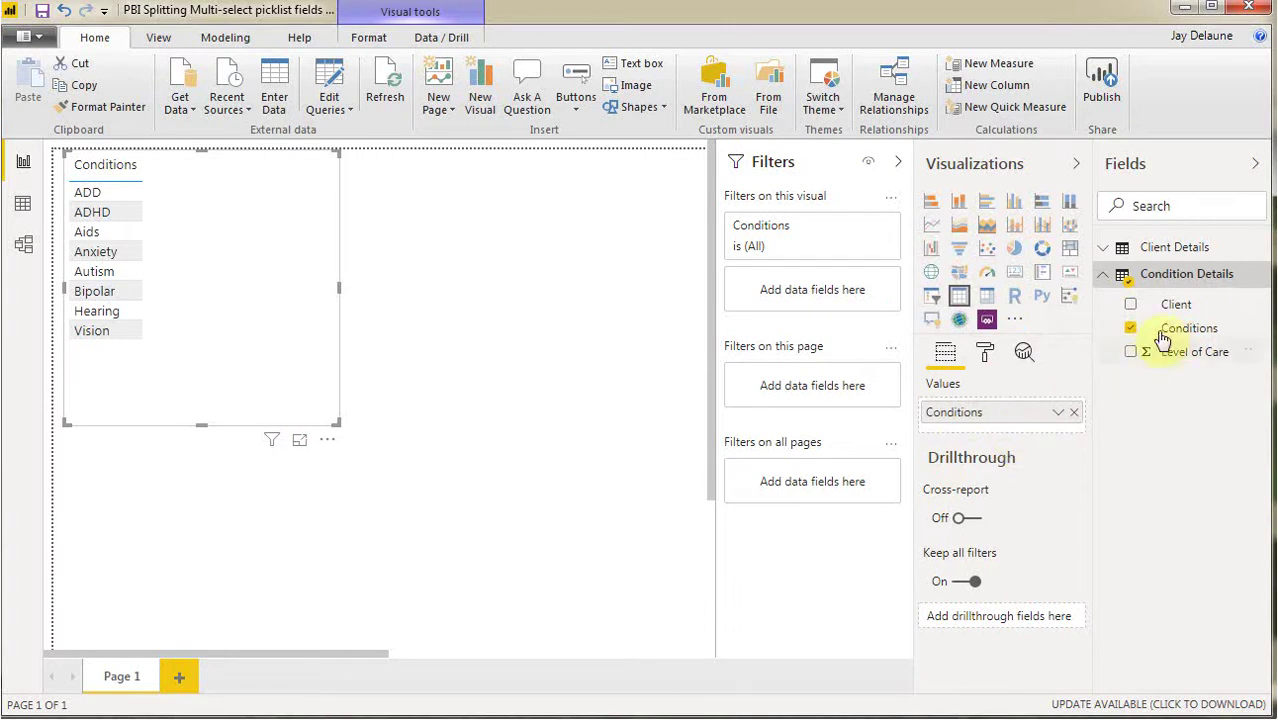
drag(1170, 328, 1088, 420)
drag(1189, 332, 1024, 437)
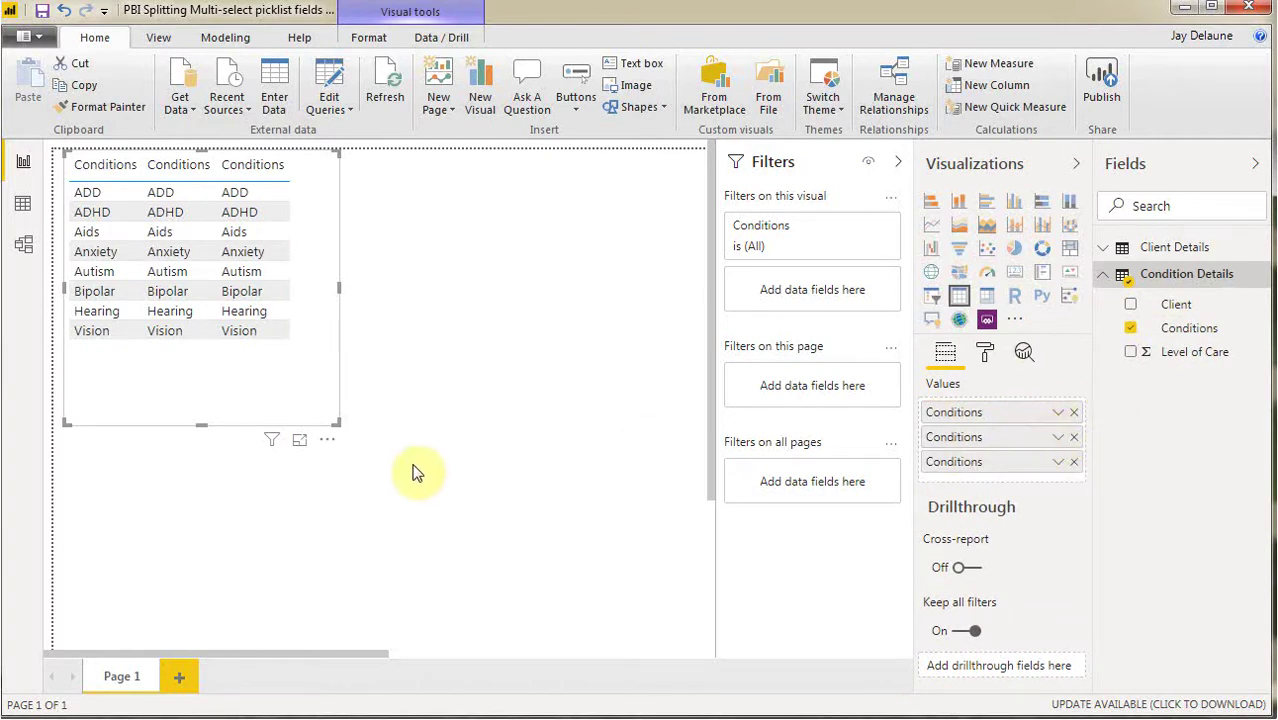
drag(338, 422, 493, 424)
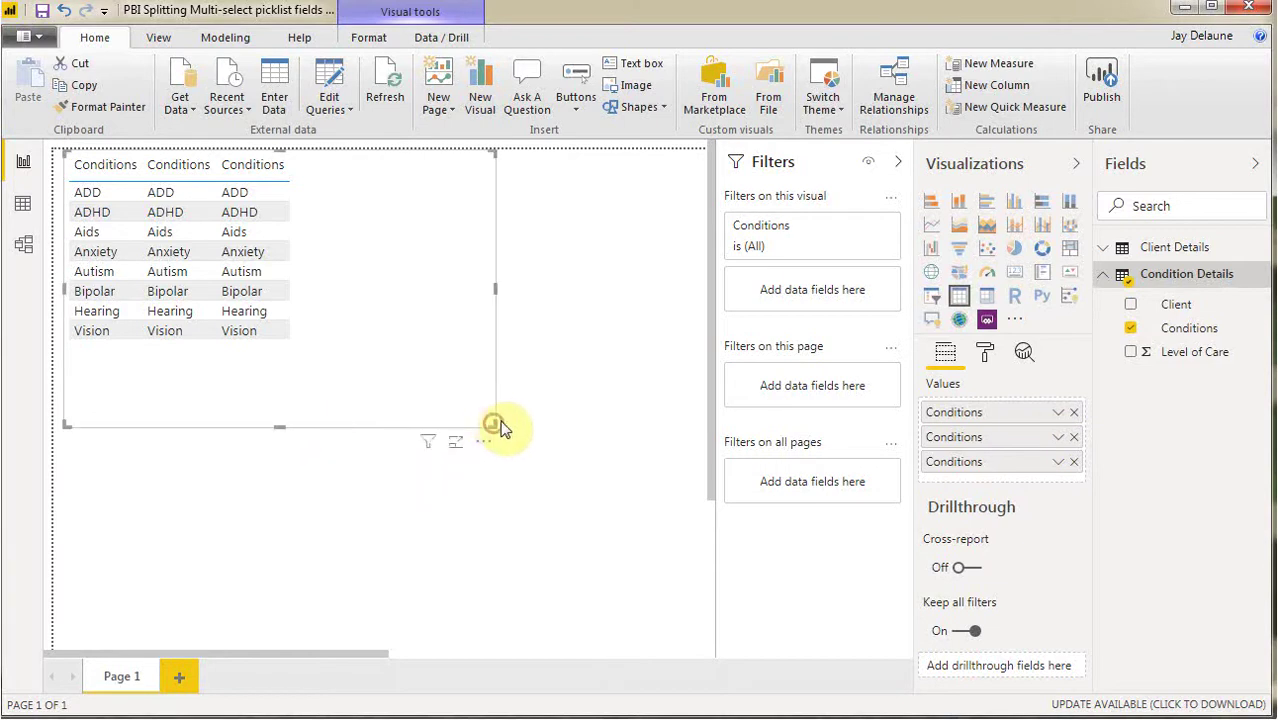
- Set the second and third Conditions columns to Count
click(1059, 440)
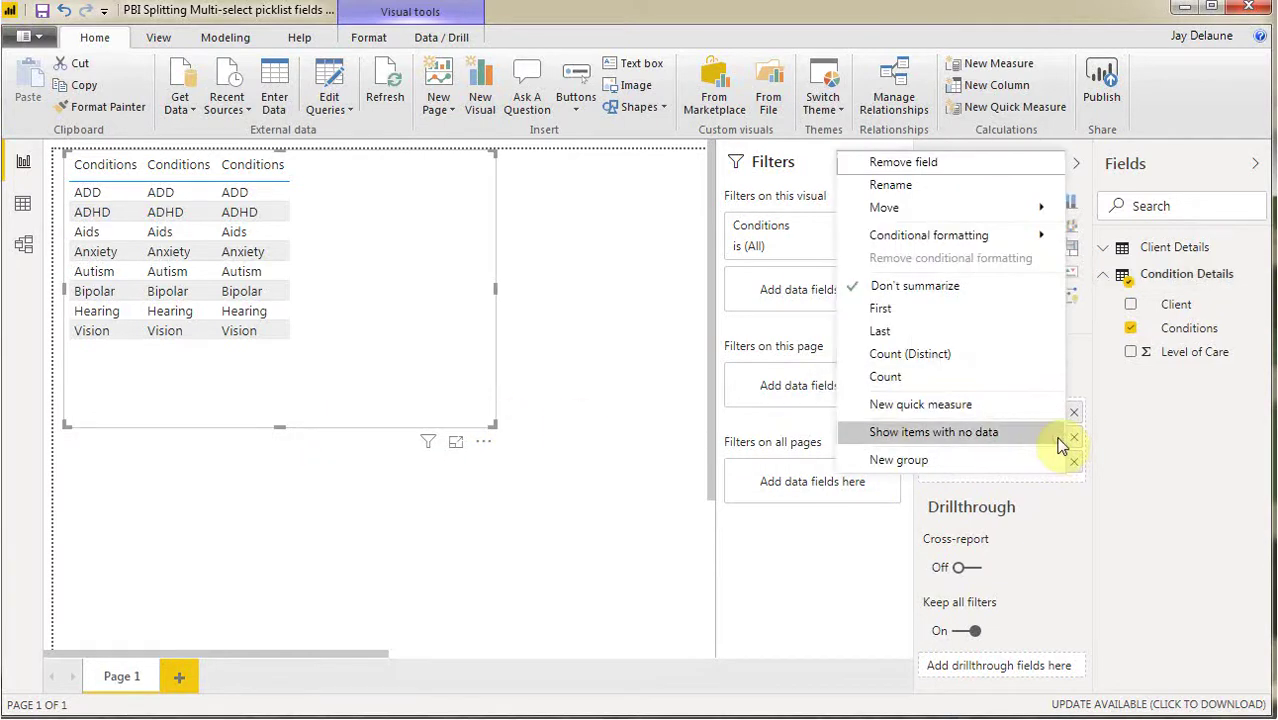
click(1030, 382)
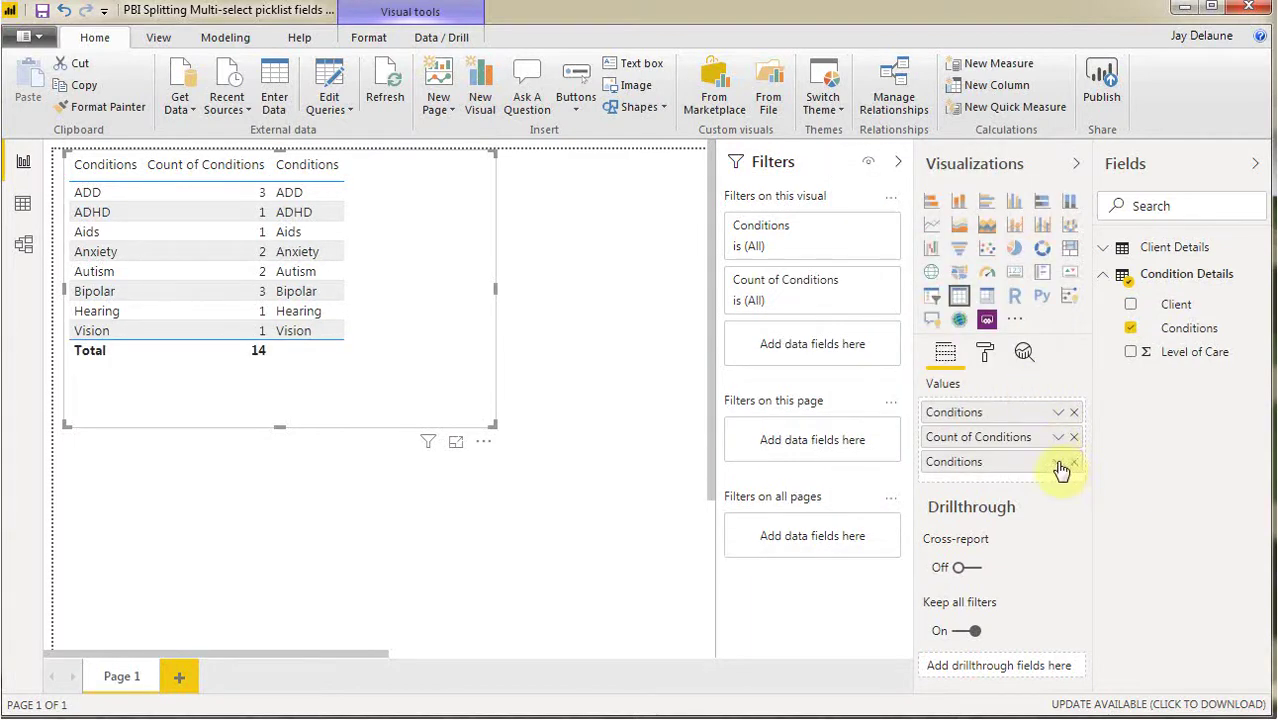
click(1058, 462)
click(1015, 379)
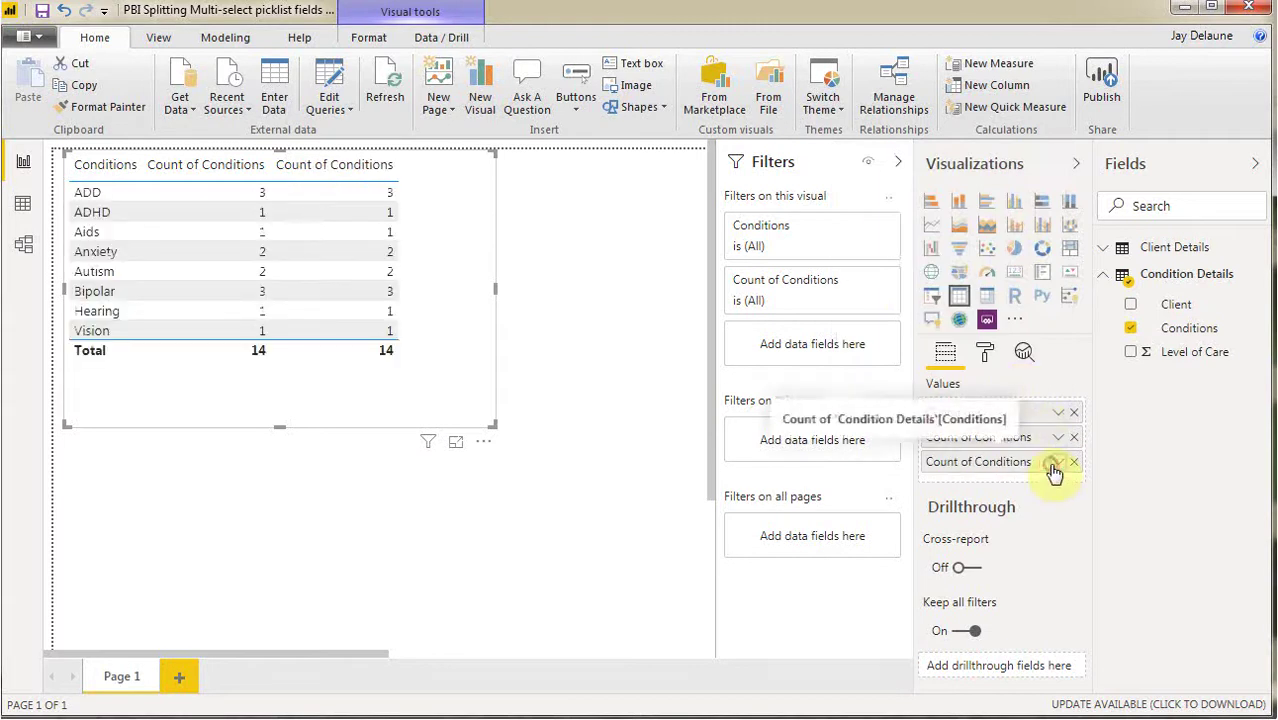
- Show the third column as Percent of grand total and sort the table by it descending
click(1058, 462)
mouse_move(1040, 430)
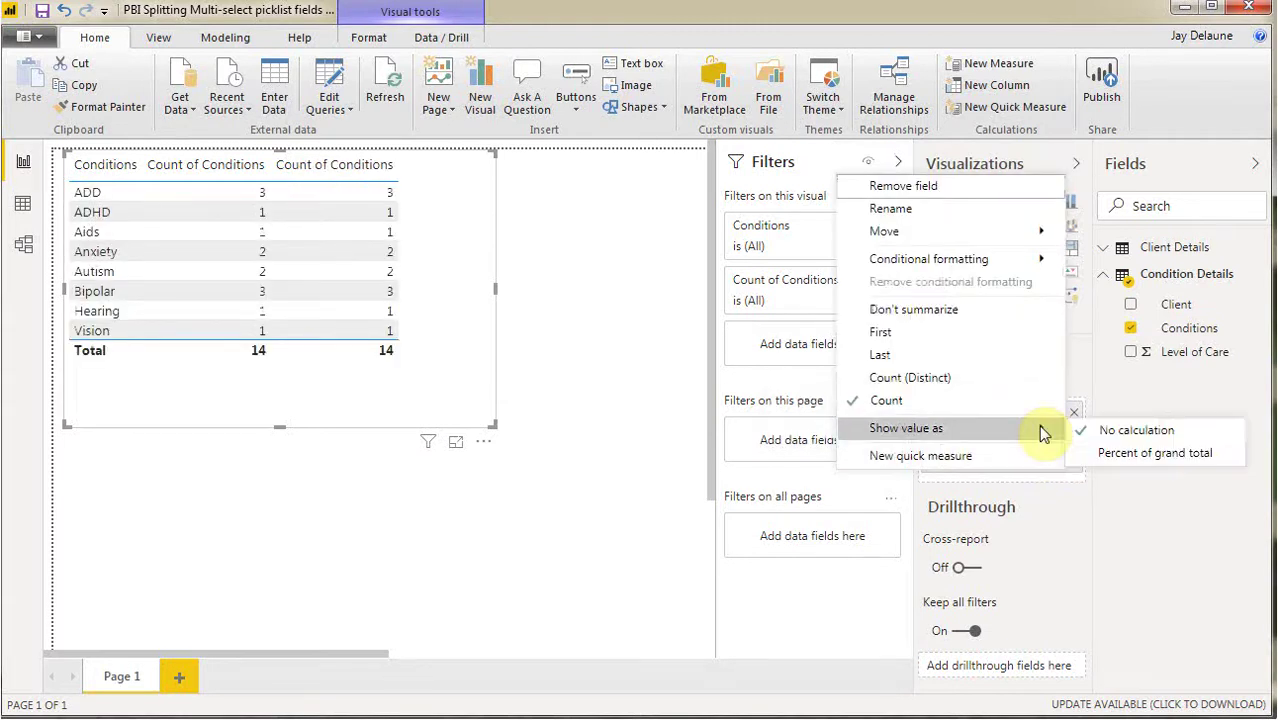
click(1108, 452)
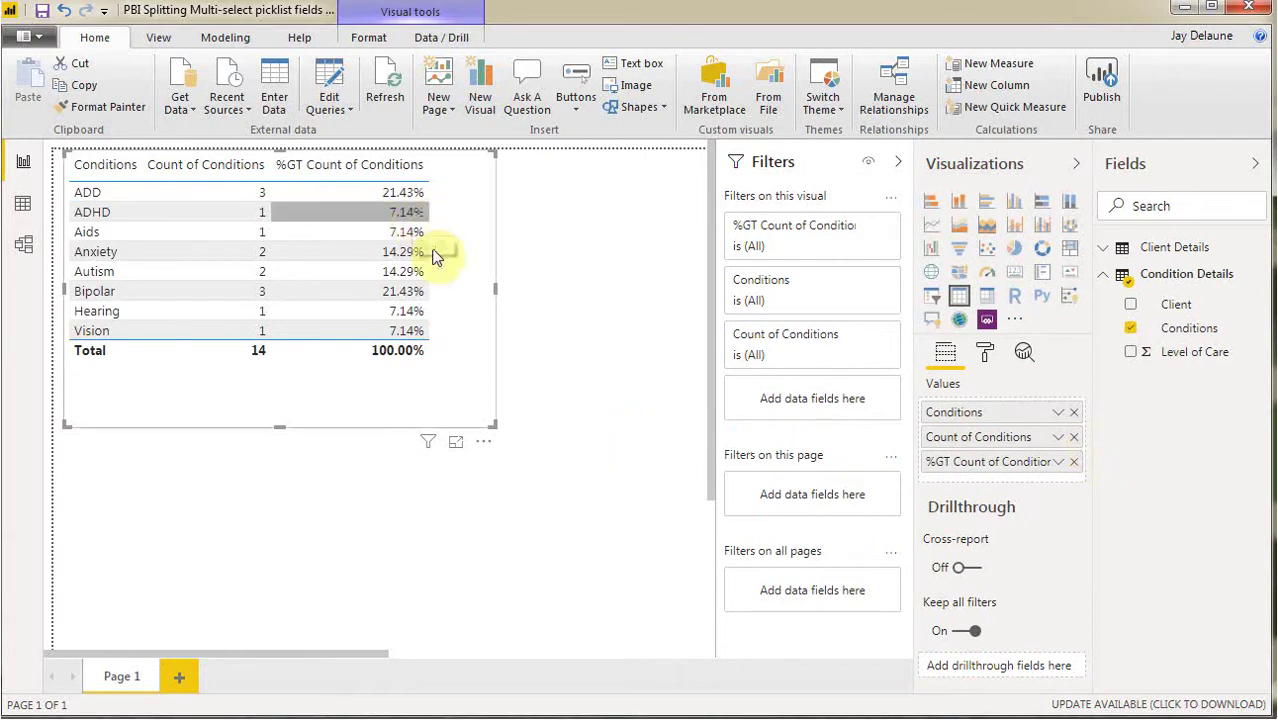
click(385, 168)
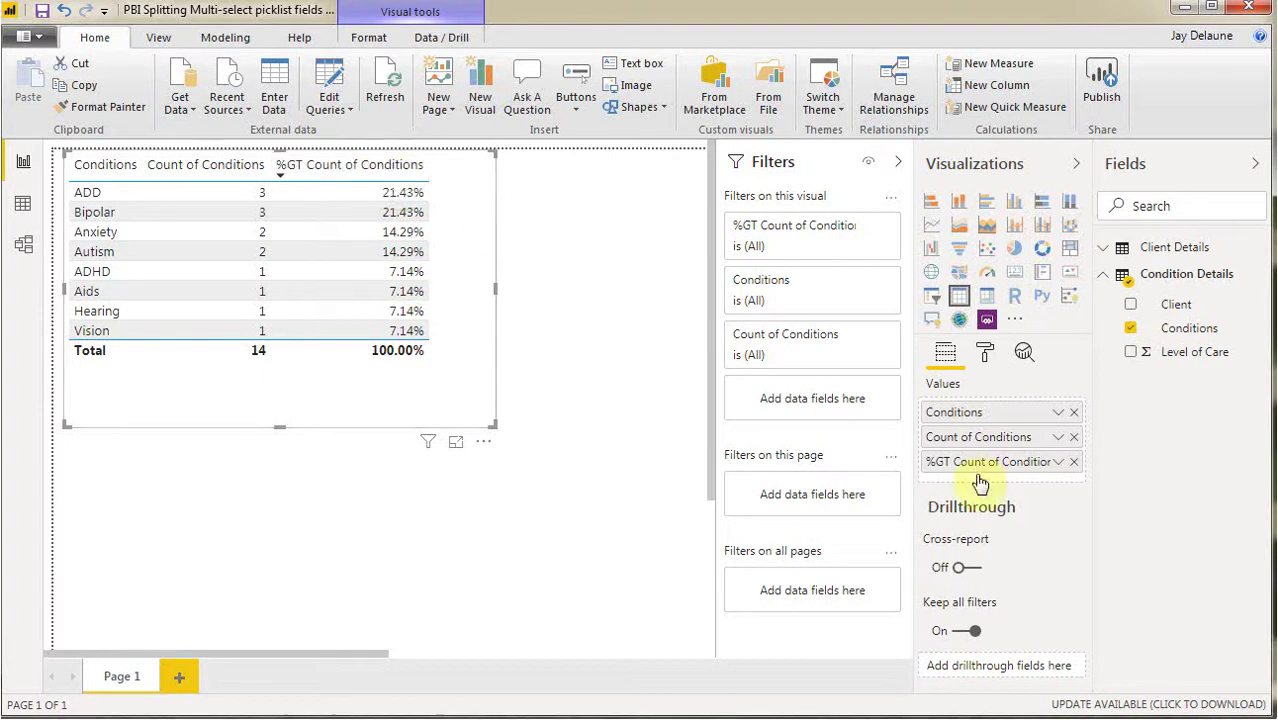
- Rename the percentage field to '% of Total'
click(1064, 463)
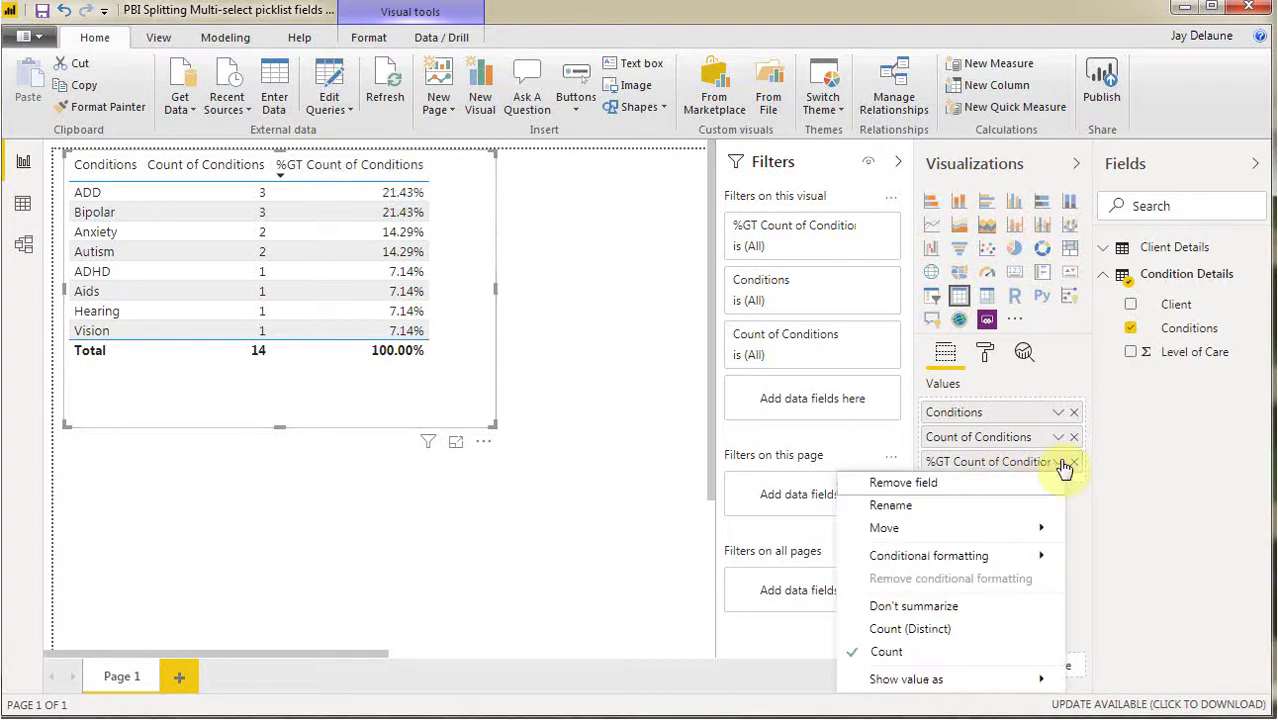
click(985, 505)
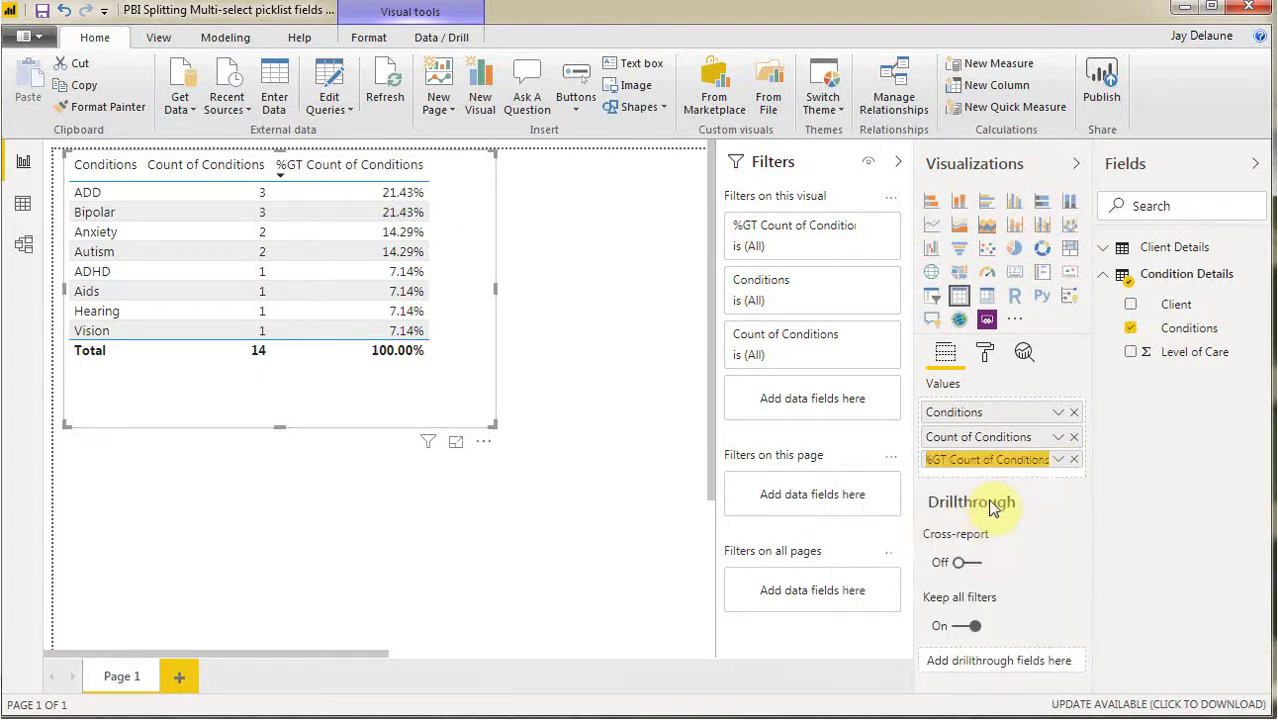
key(BackSpace)
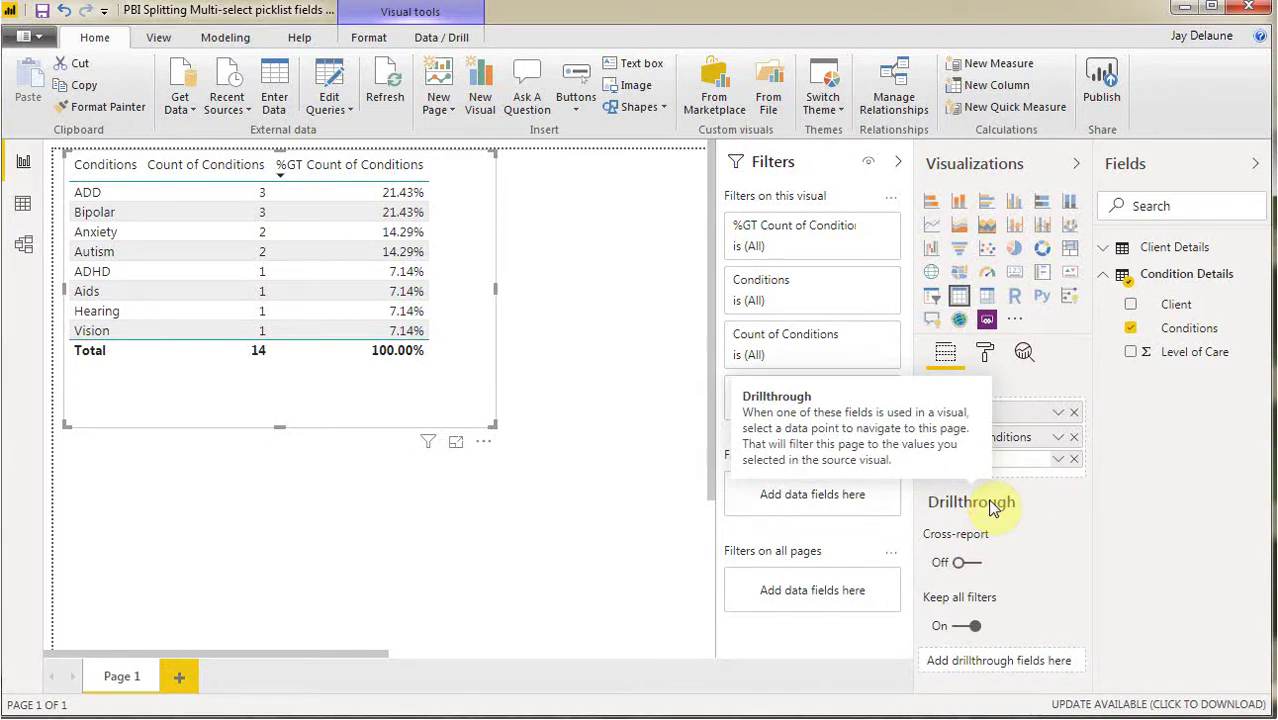
click(1075, 507)
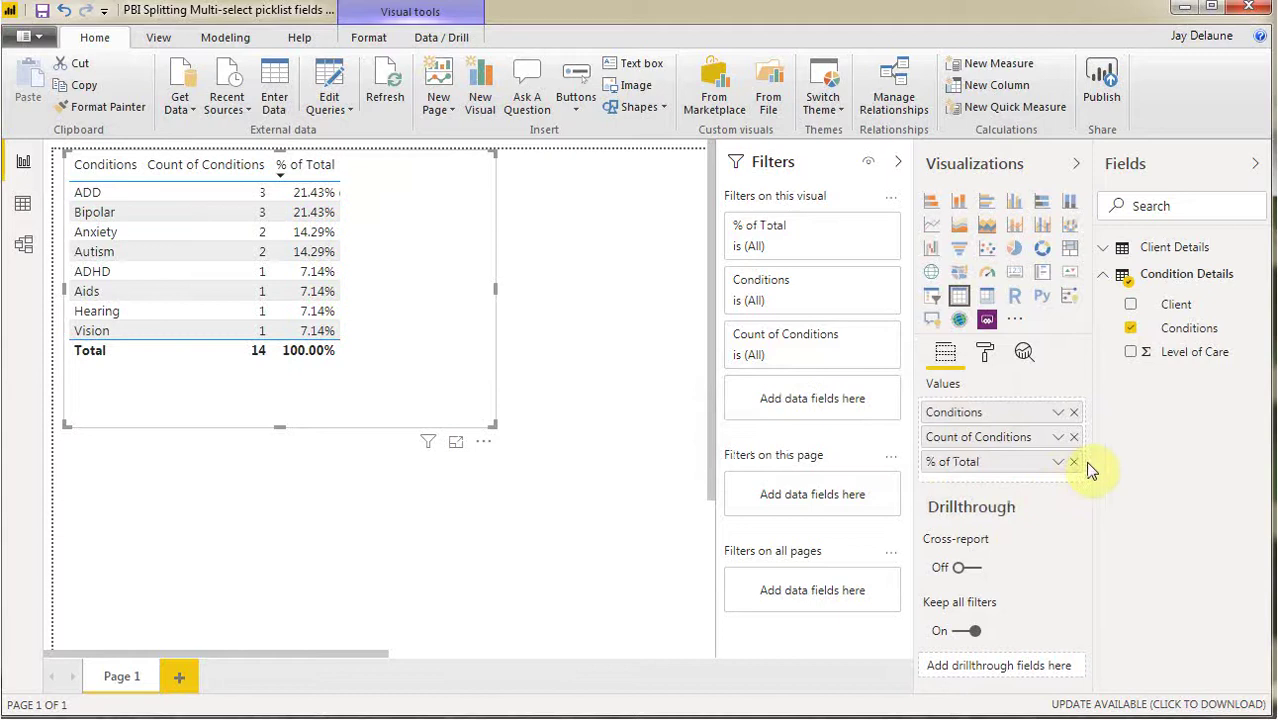
- Rename the Count of Conditions field to 'Count'
click(1058, 437)
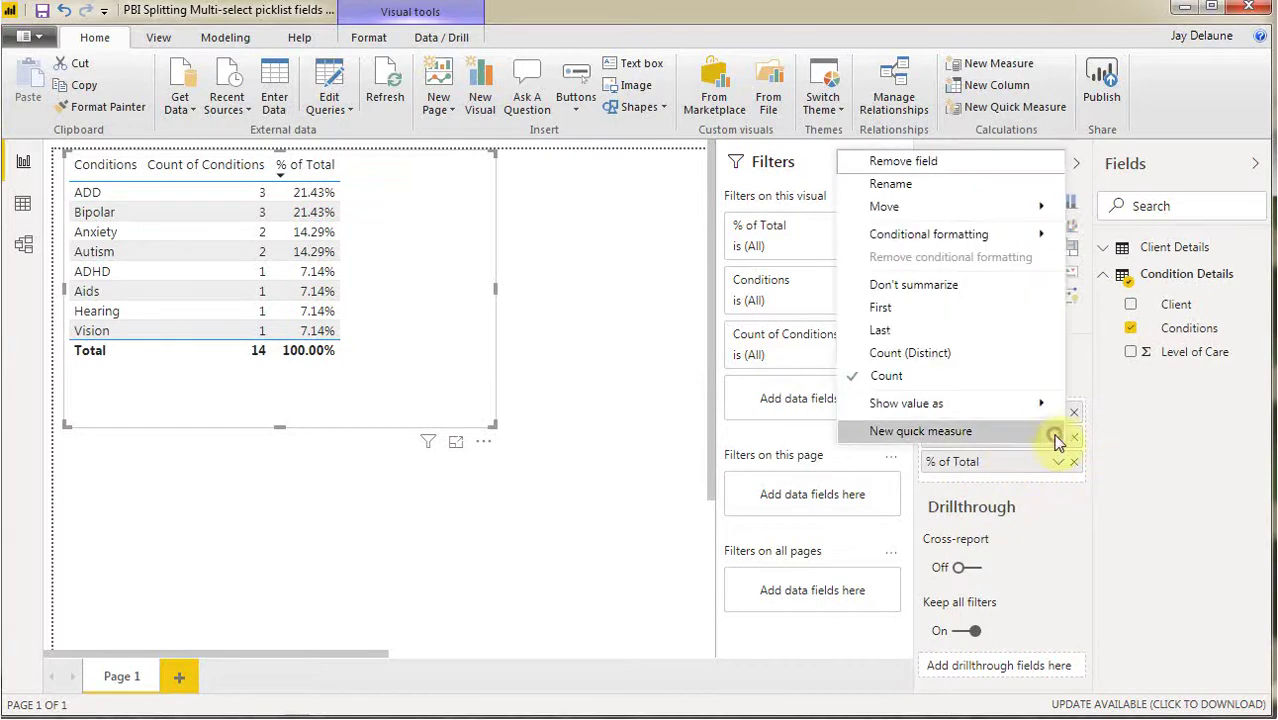
click(968, 184)
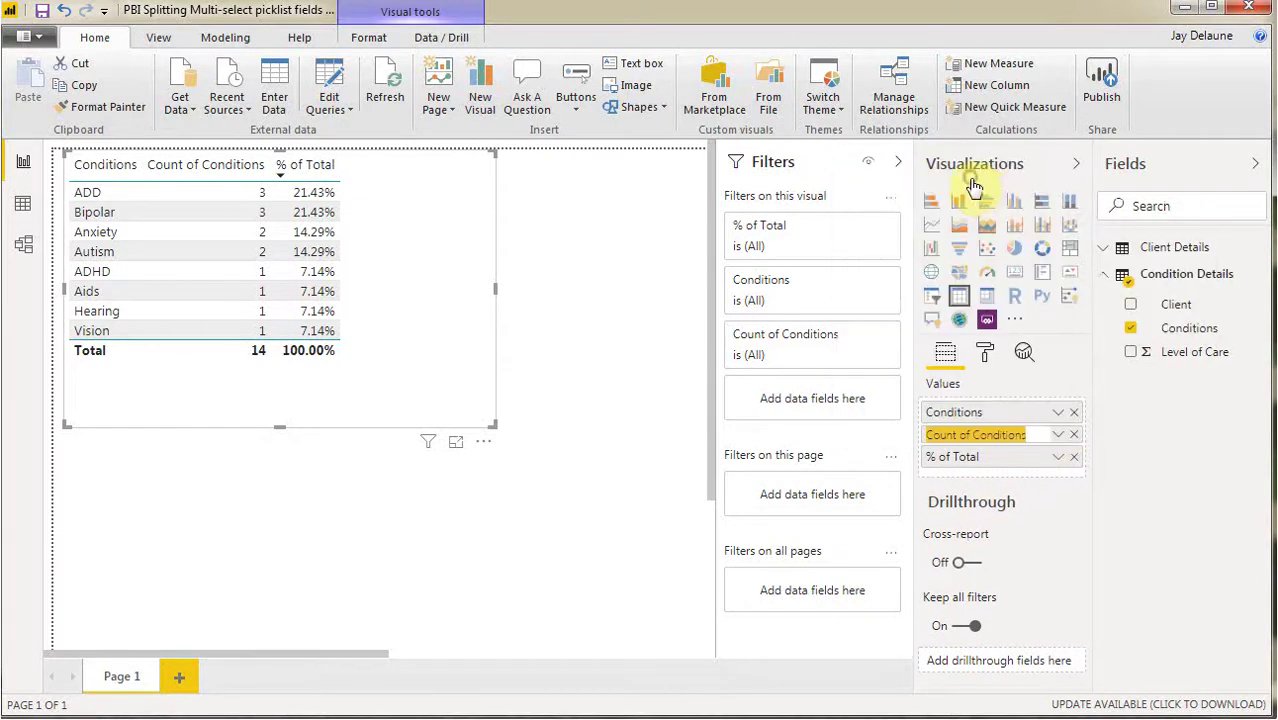
click(1031, 436)
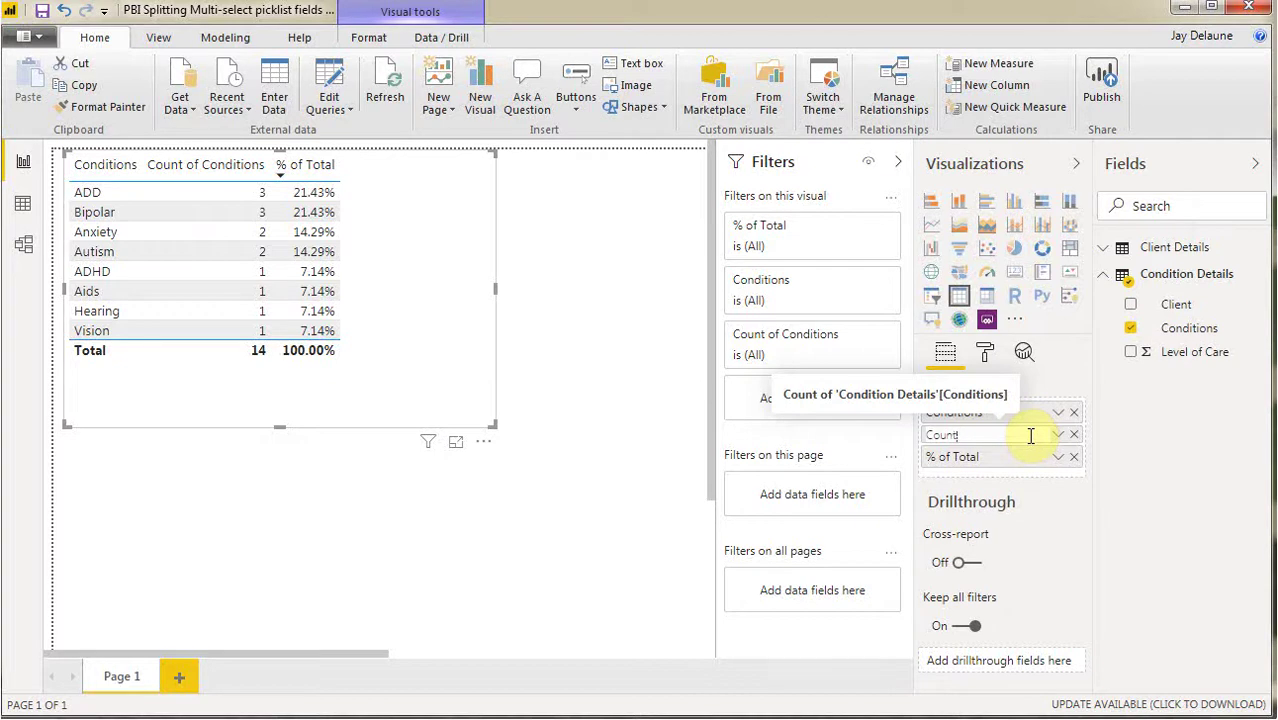
click(1063, 376)
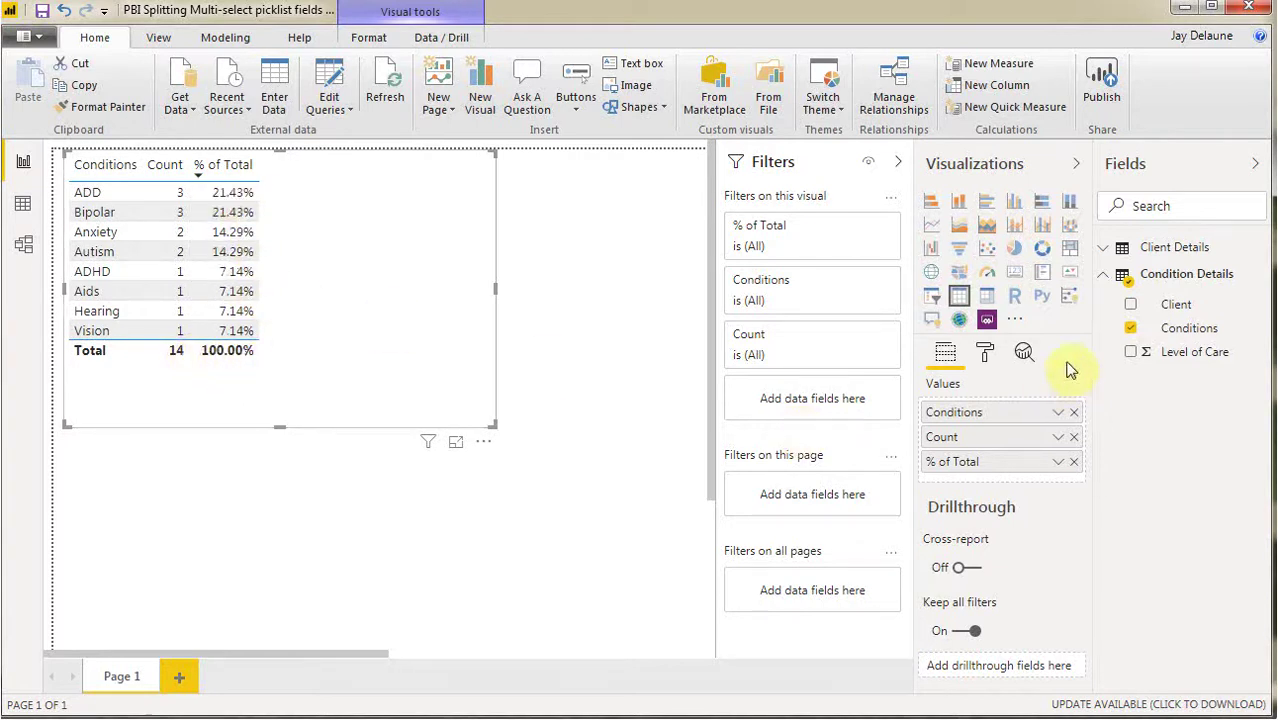
- In the Format pane, expand Field formatting and select % of Total to reach its decimal places
click(985, 352)
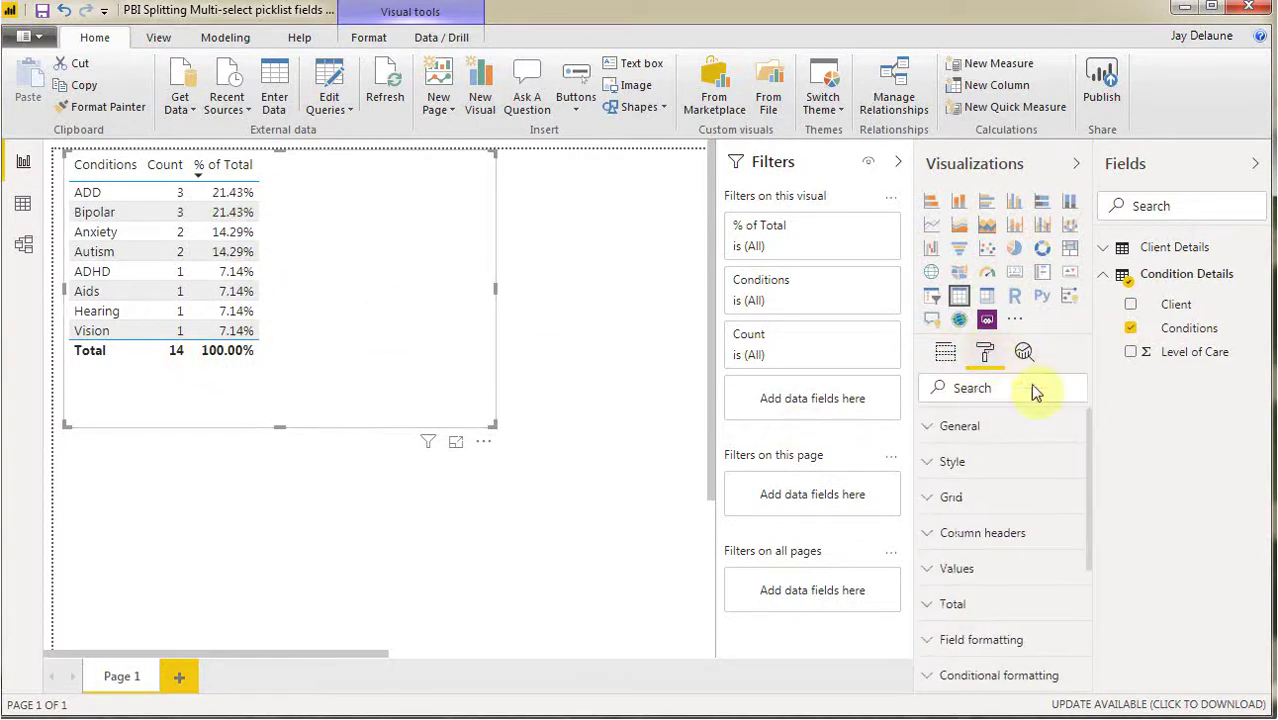
click(925, 645)
drag(1086, 460, 1096, 510)
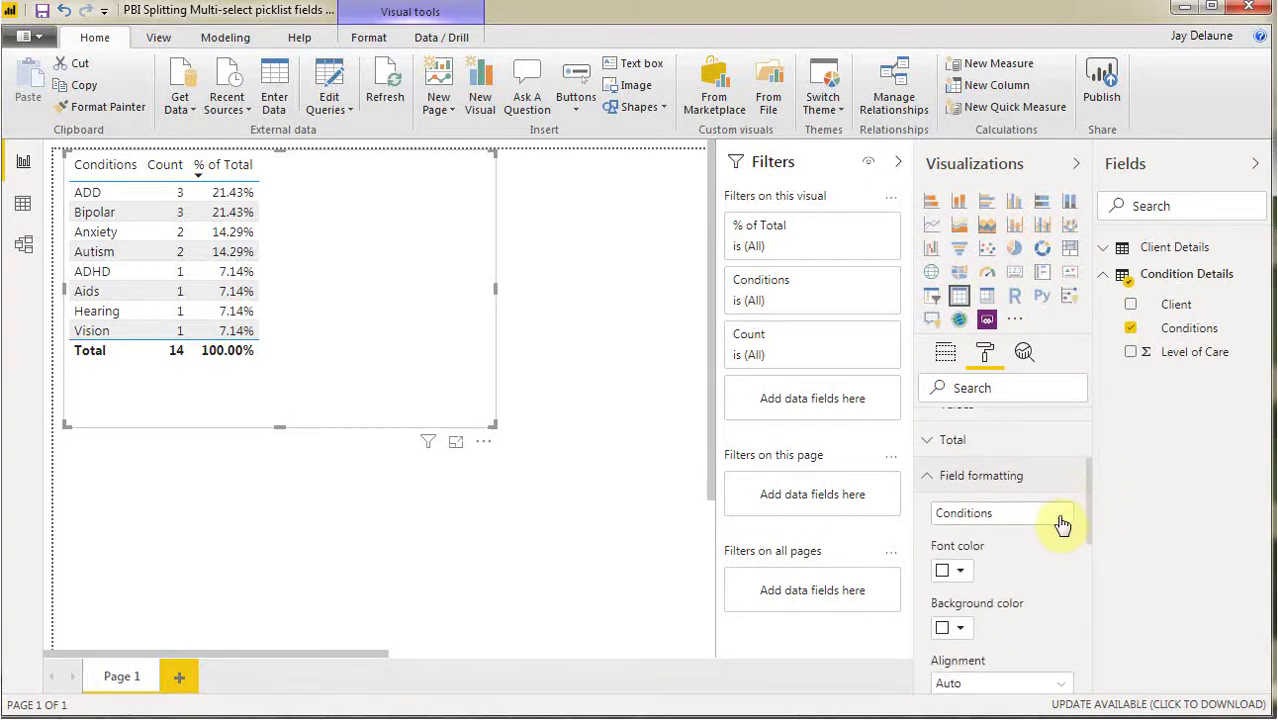
click(1062, 525)
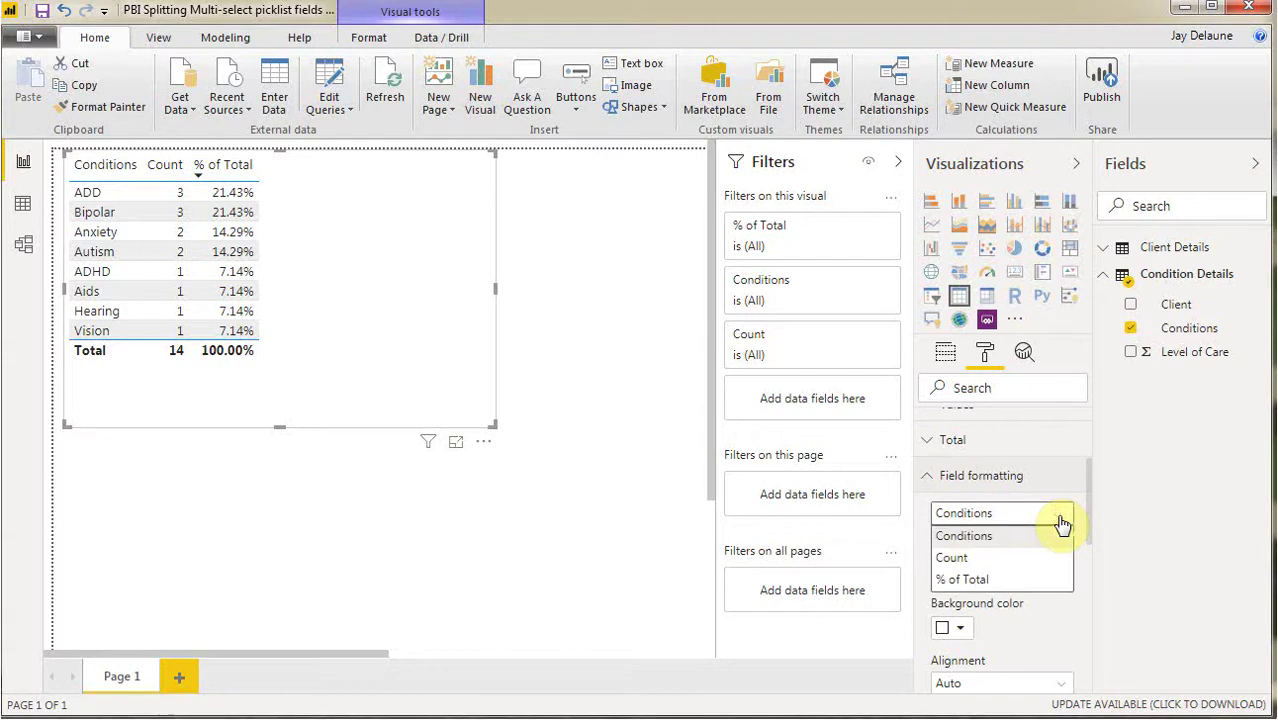
click(1022, 582)
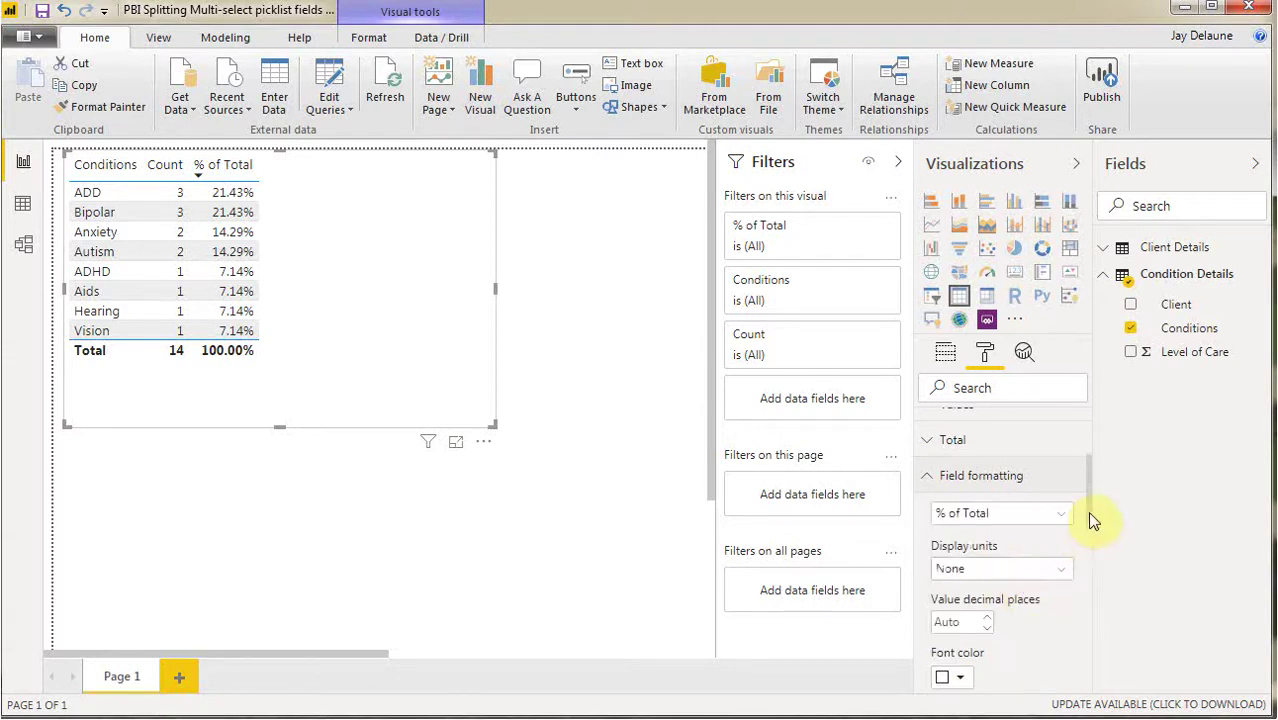
drag(1093, 520, 1095, 572)
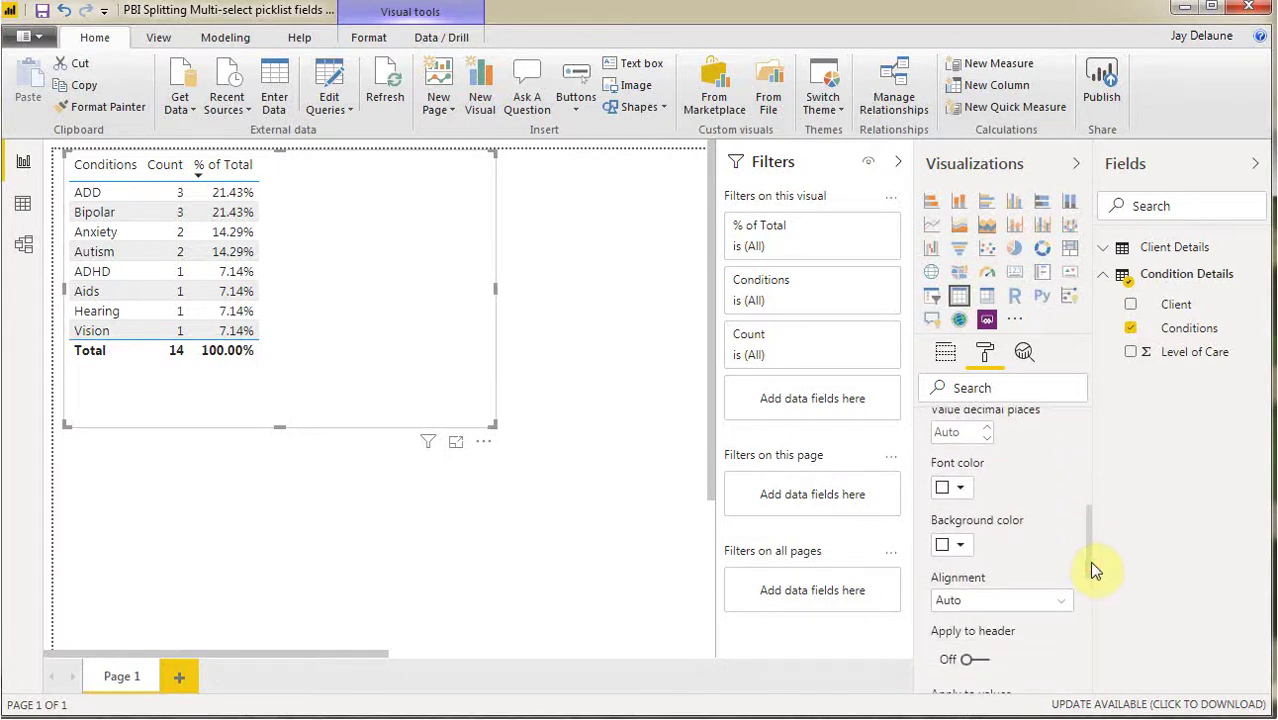
scroll(1090, 584, down, 3)
scroll(1095, 565, up, 3)
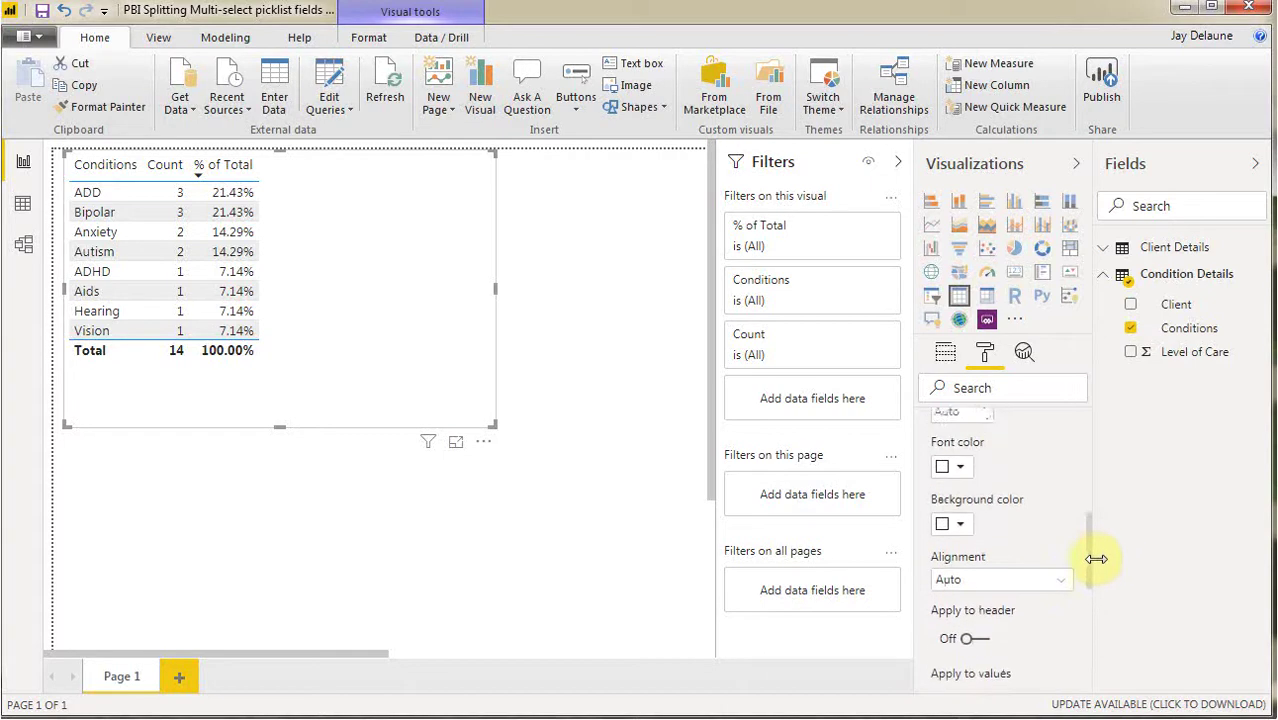
scroll(1096, 555, up, 1)
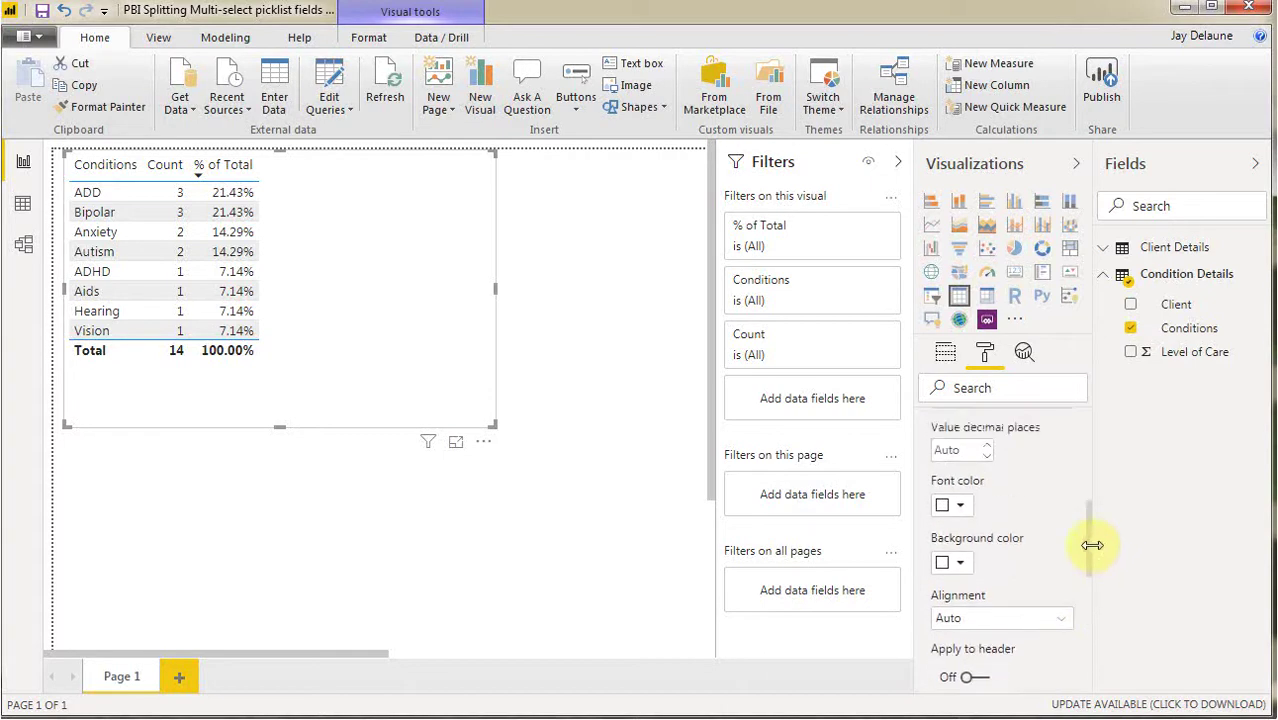
- Set % of Total's value decimal places to 0, then deselect the table to view whole percentages
click(970, 455)
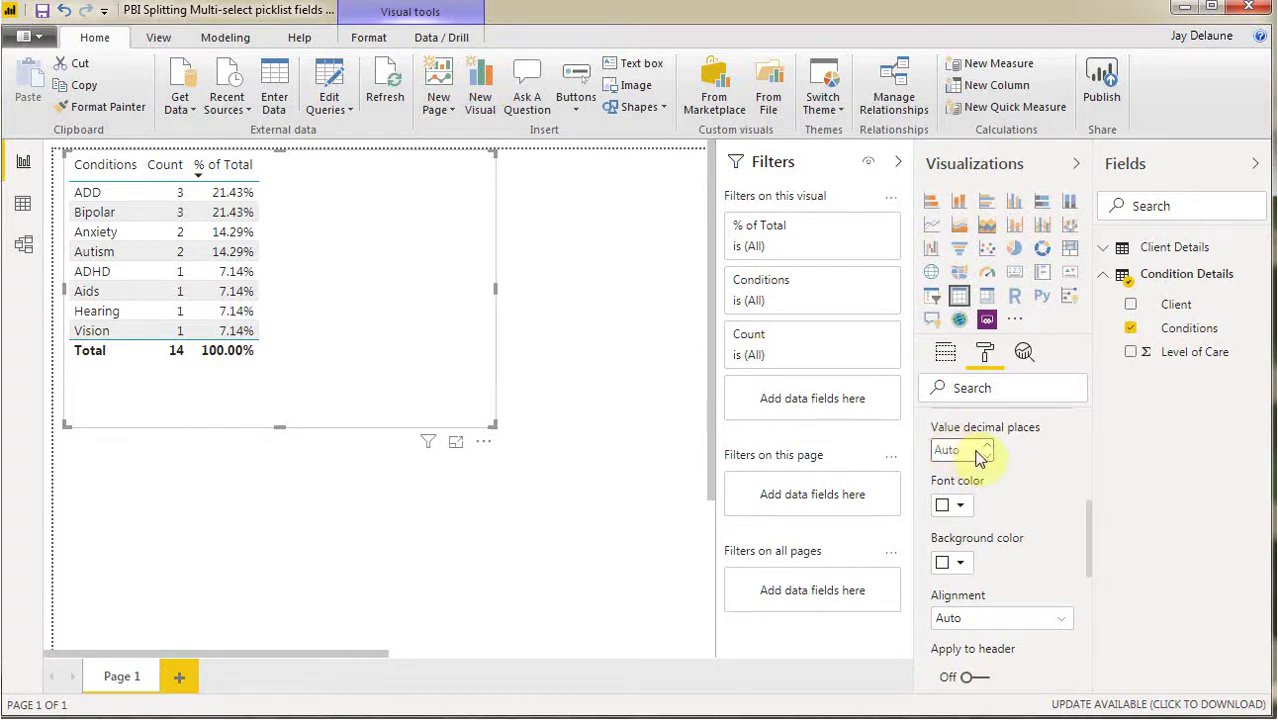
text(0)
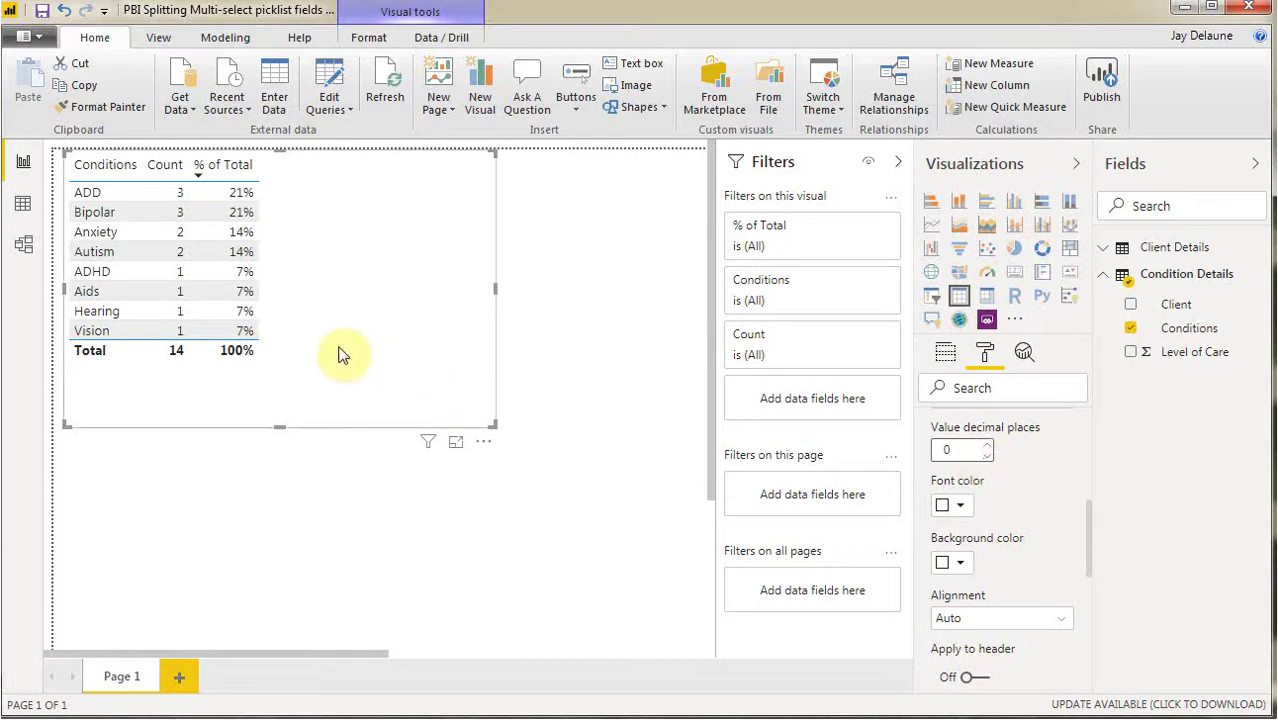
click(941, 452)
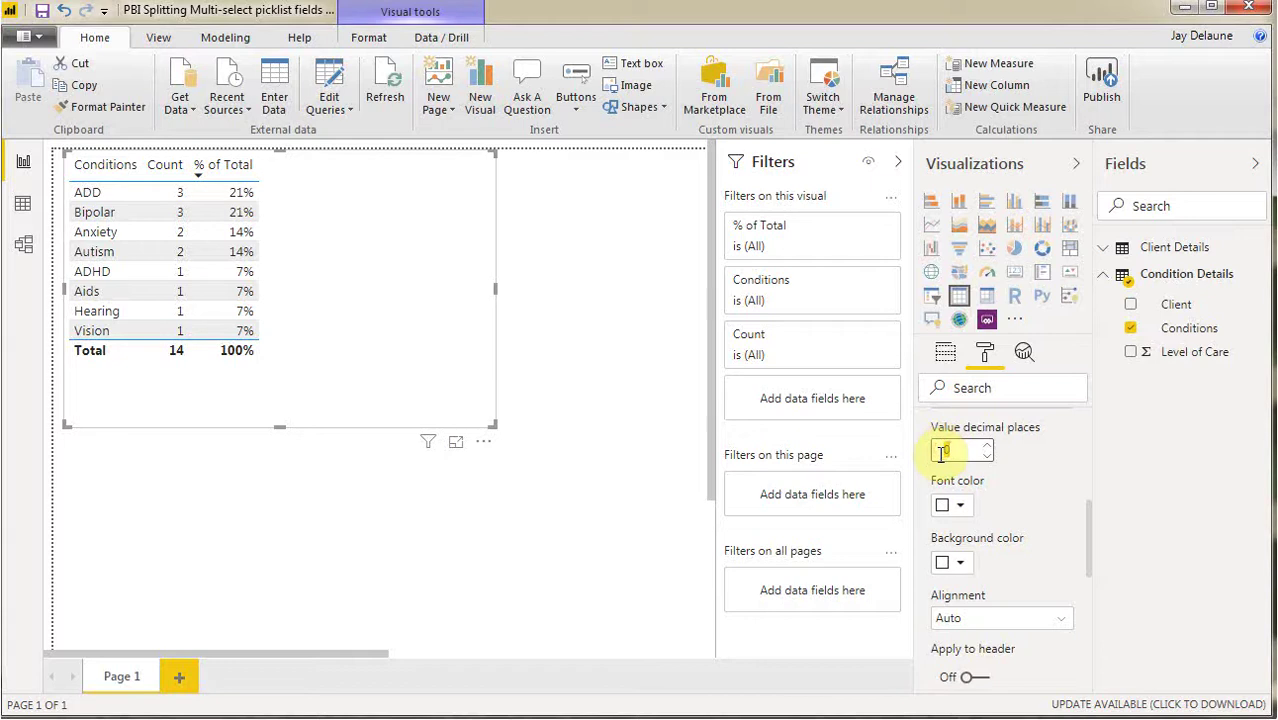
text(1)
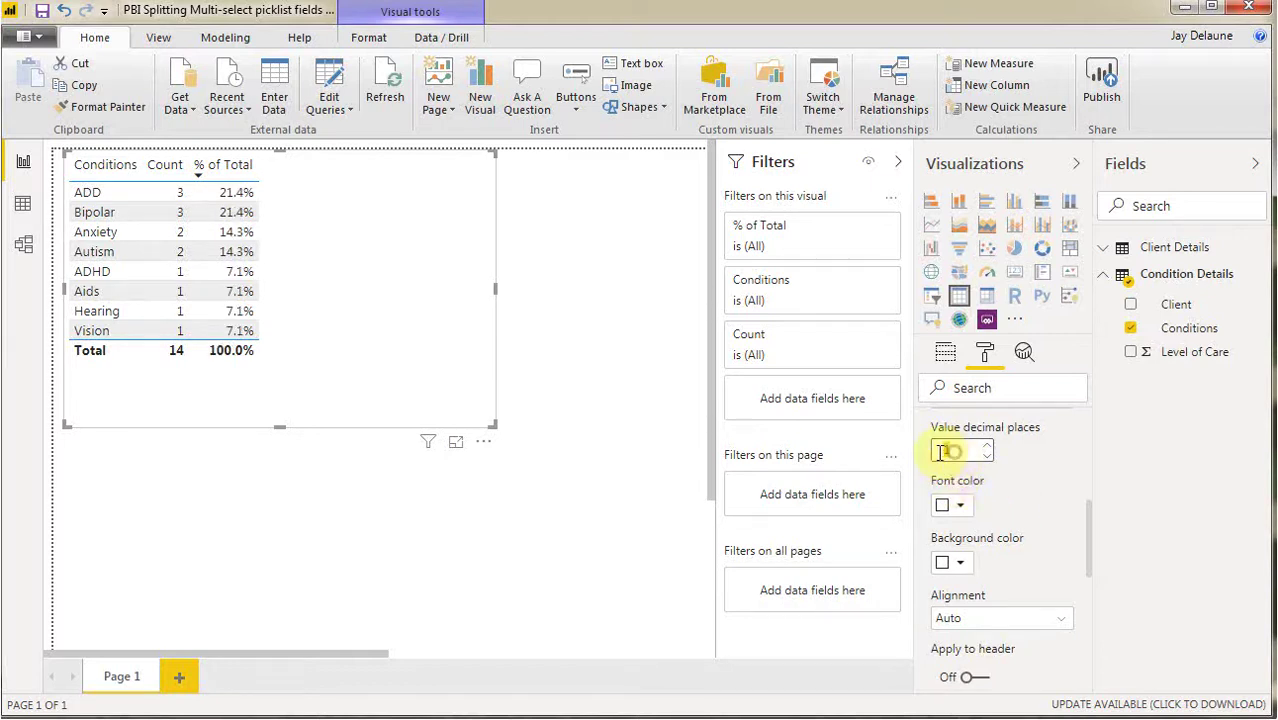
text(0)
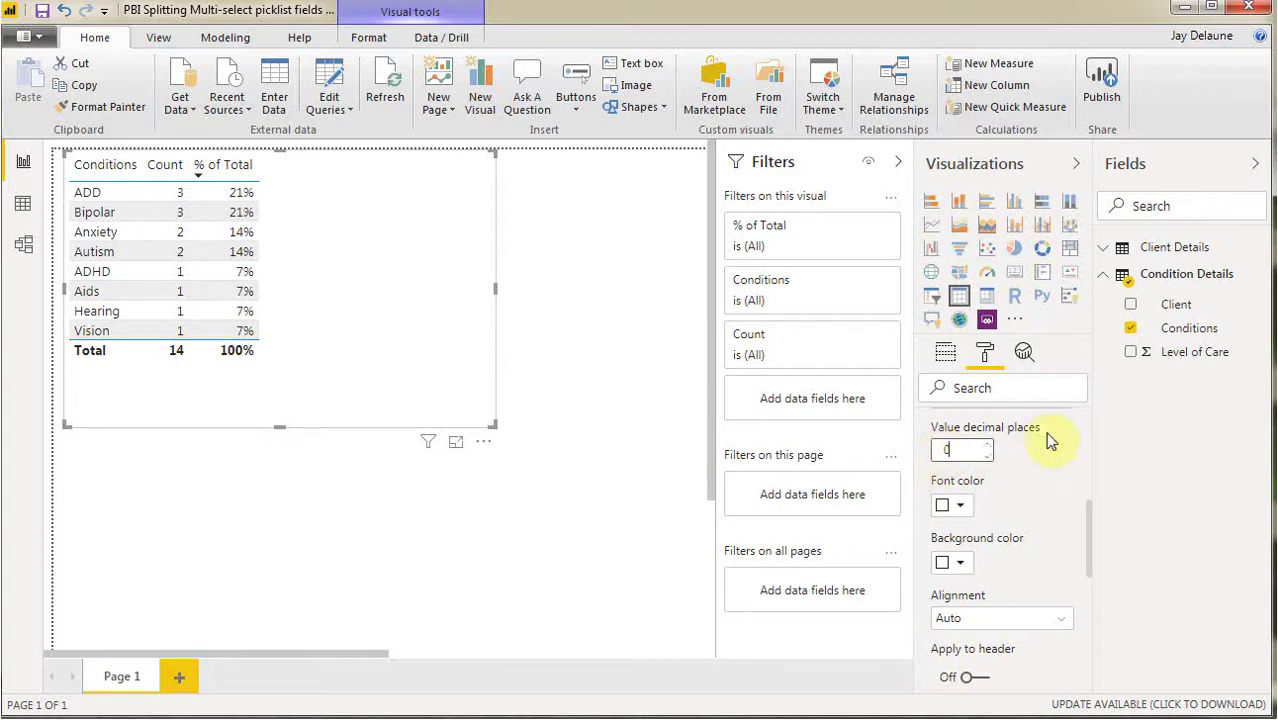
click(1057, 352)
click(400, 320)
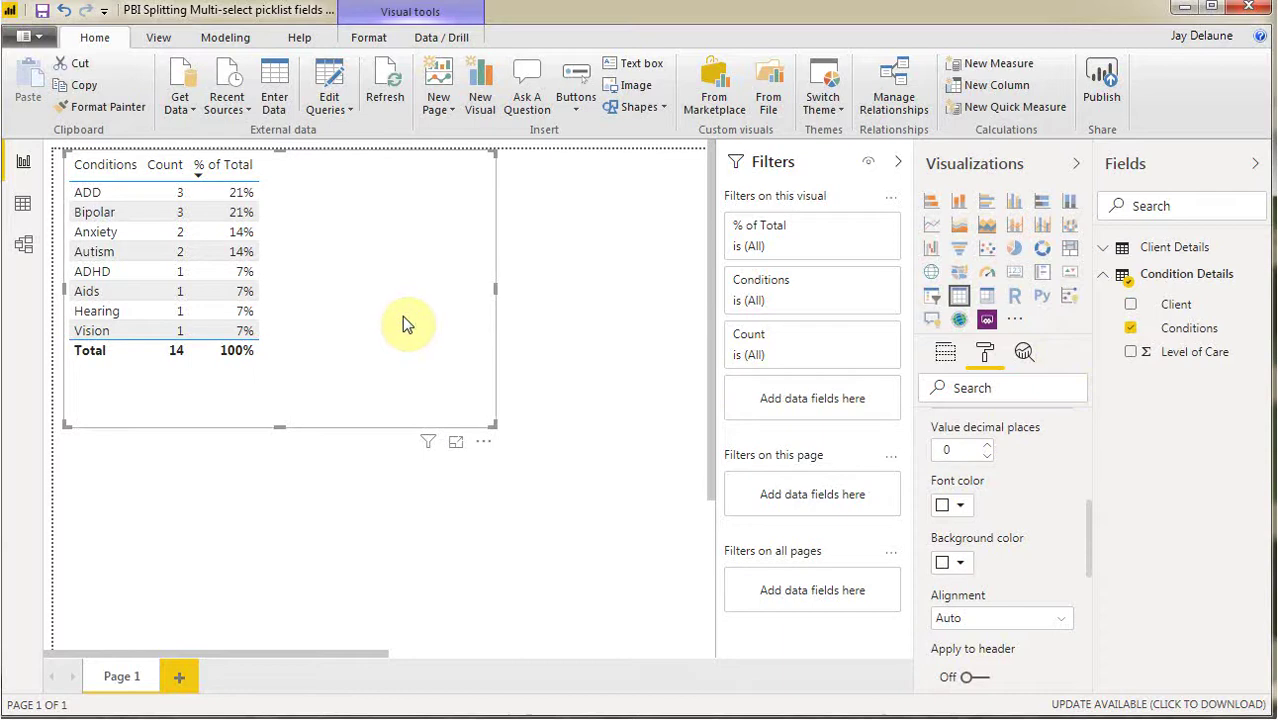
click(603, 366)
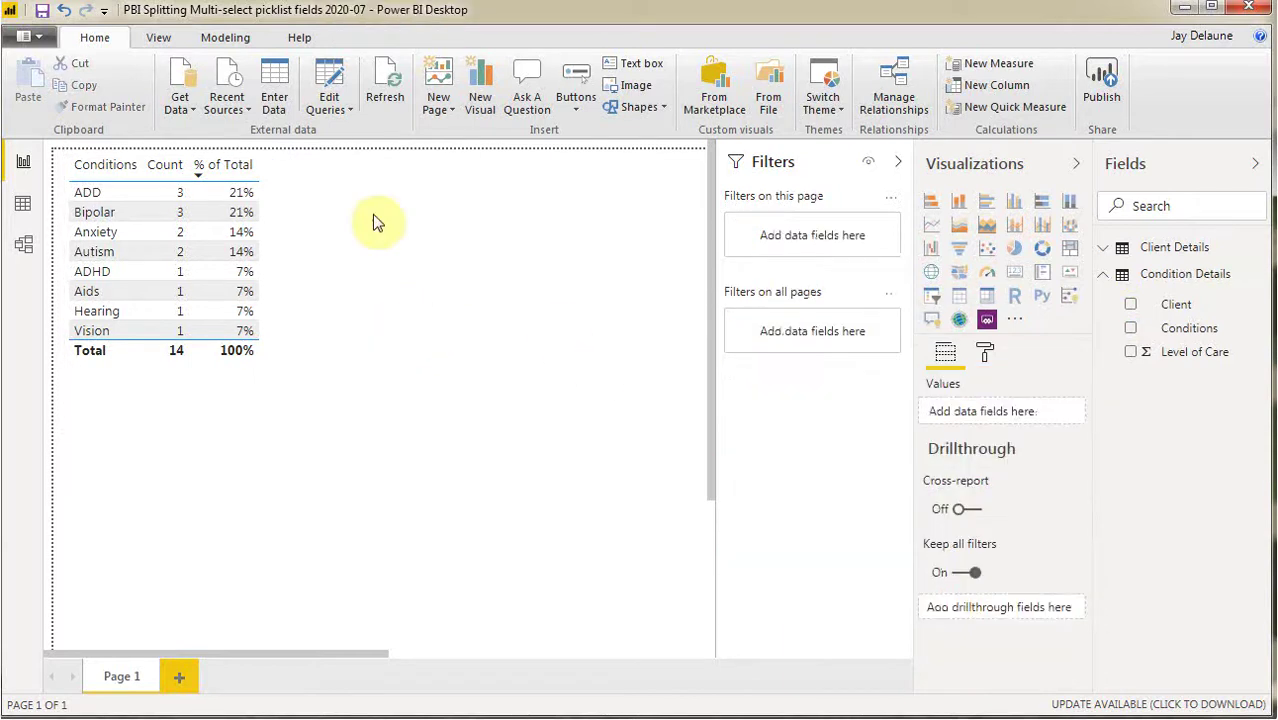